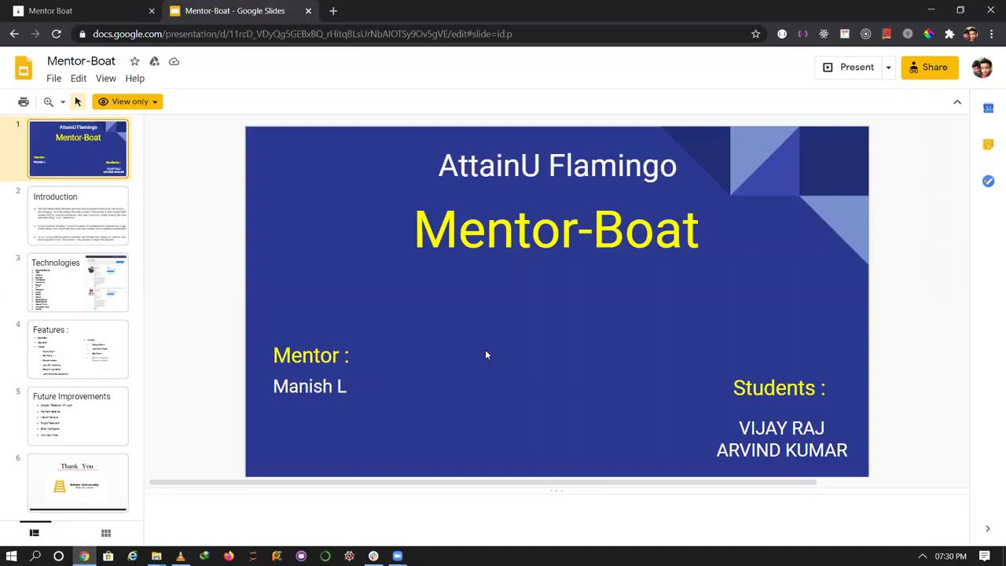
# Advance the Mentor-Boat deck through Introduction to slide 3, Technologies.
pyautogui.press('Down')
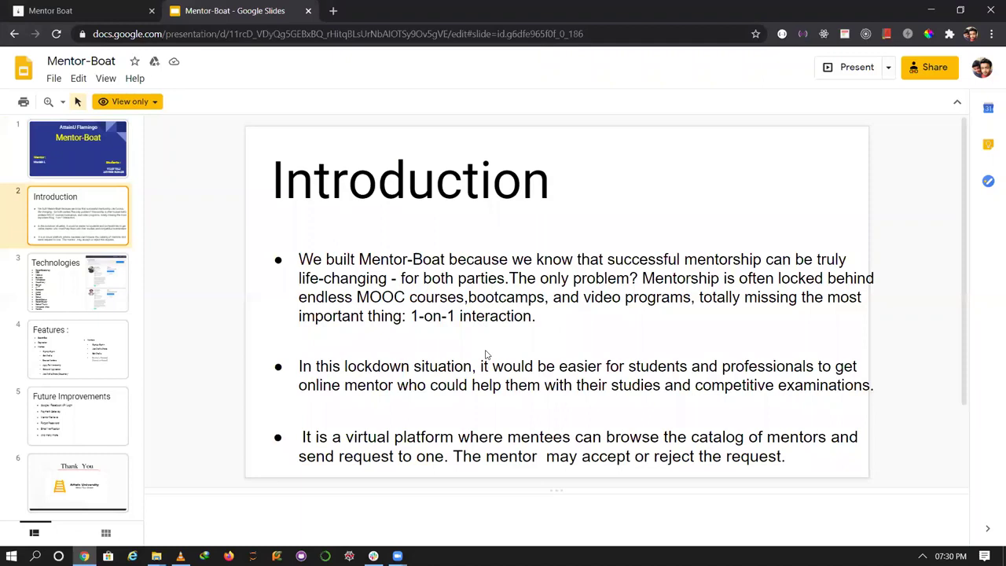
pyautogui.press('Down')
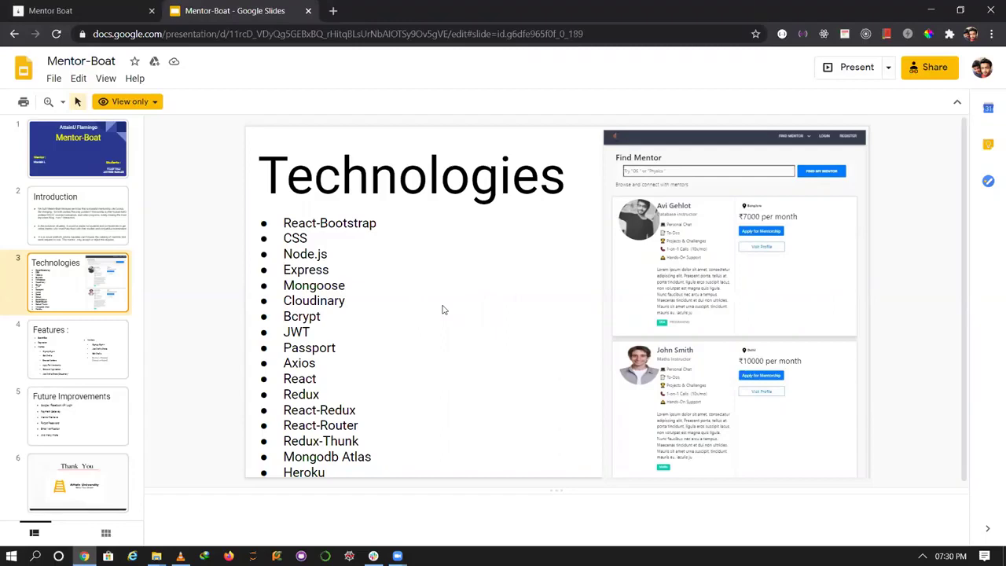
# Advance past slide 4, Features, to slide 5, Future Improvements.
pyautogui.press('Down')
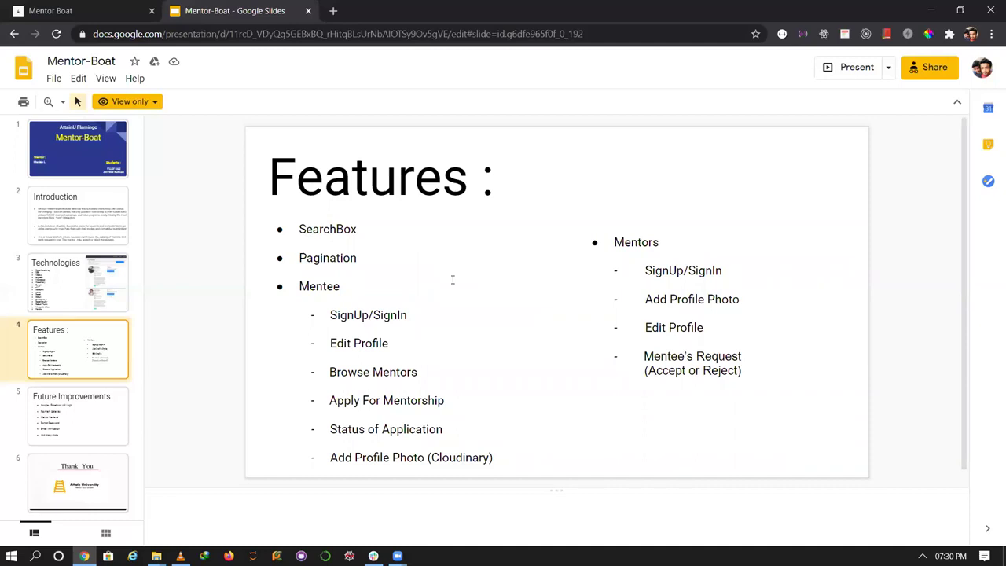
pyautogui.press('Down')
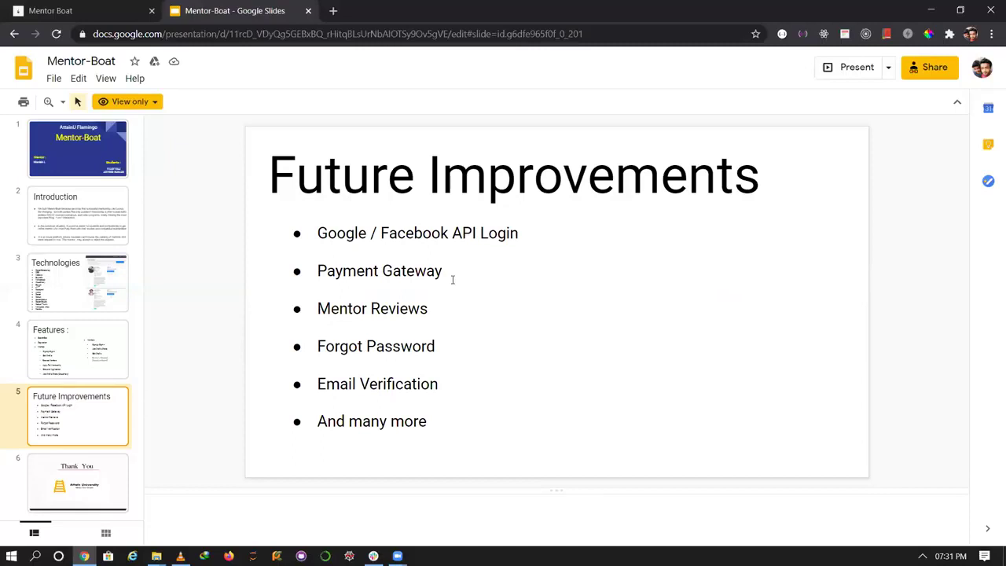
# Switch to the Mentor Boat tab and view the home page's JEE/GATE preparation heading.
pyautogui.click(77, 7)
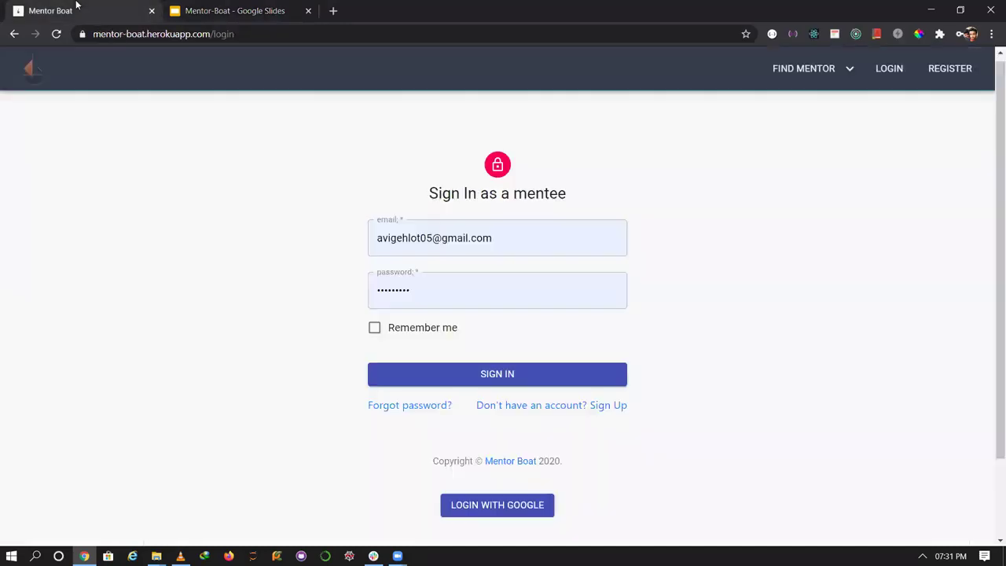
pyautogui.click(43, 82)
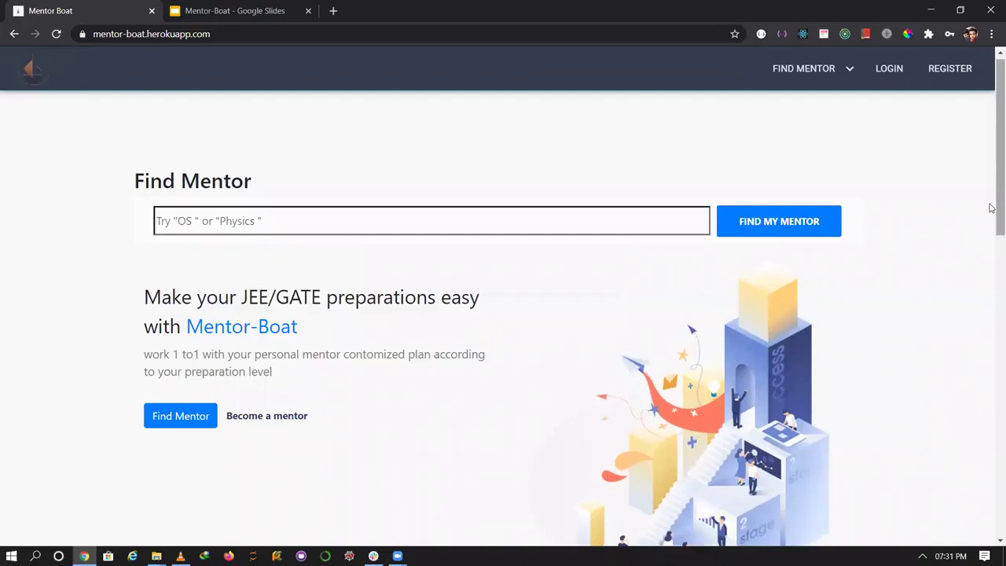
pyautogui.scroll(-1, 990, 196)
pyautogui.scroll(1, 991, 212)
pyautogui.scroll(-1, 991, 252)
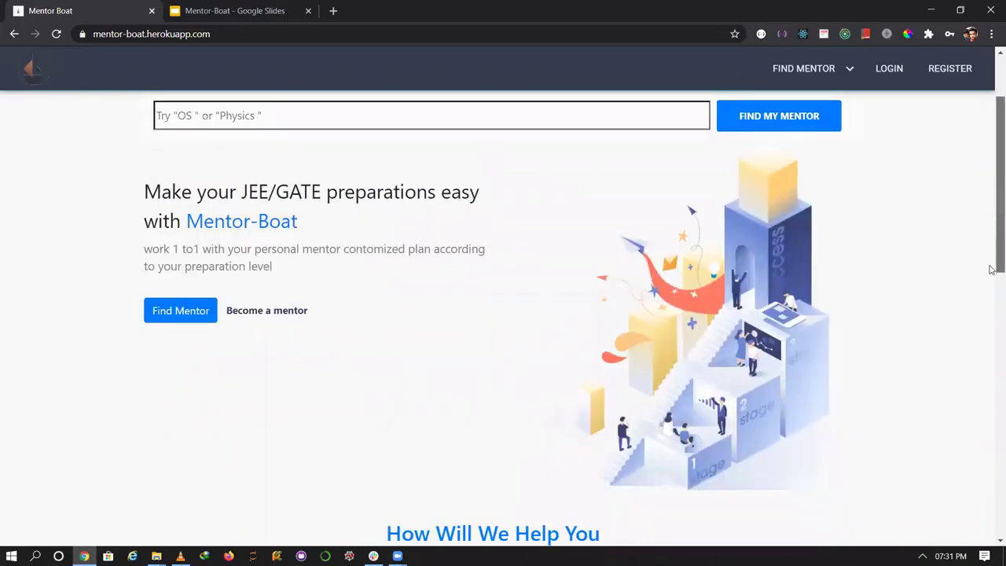
pyautogui.scroll(1, 991, 269)
pyautogui.scroll(-1, 492, 241)
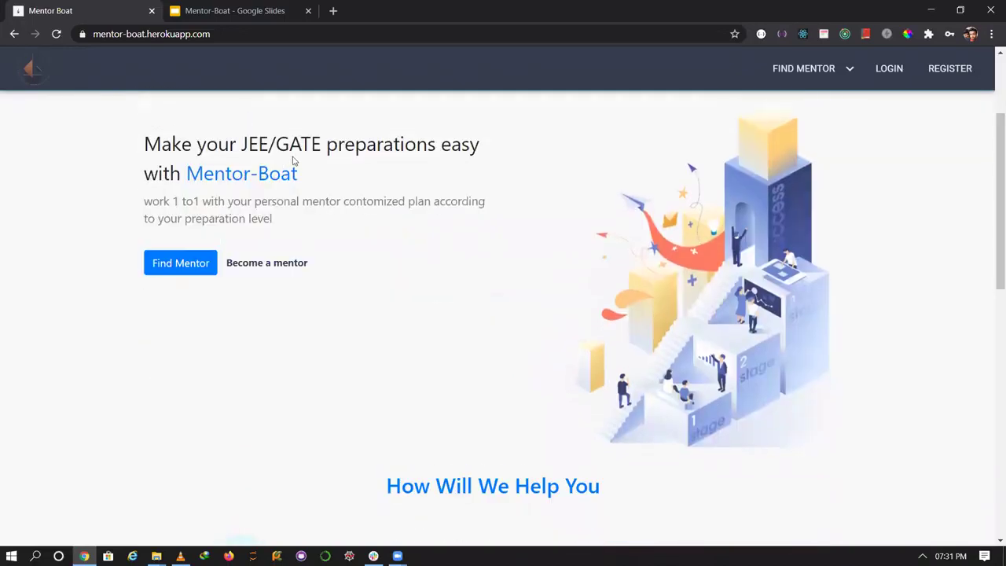
pyautogui.moveTo(326, 180); pyautogui.dragTo(143, 156)
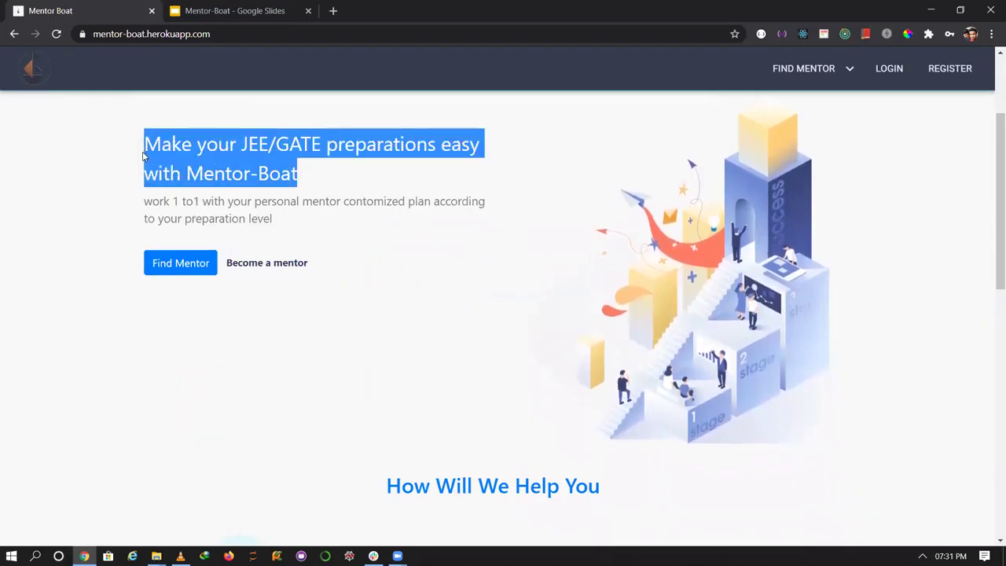
pyautogui.click(230, 316)
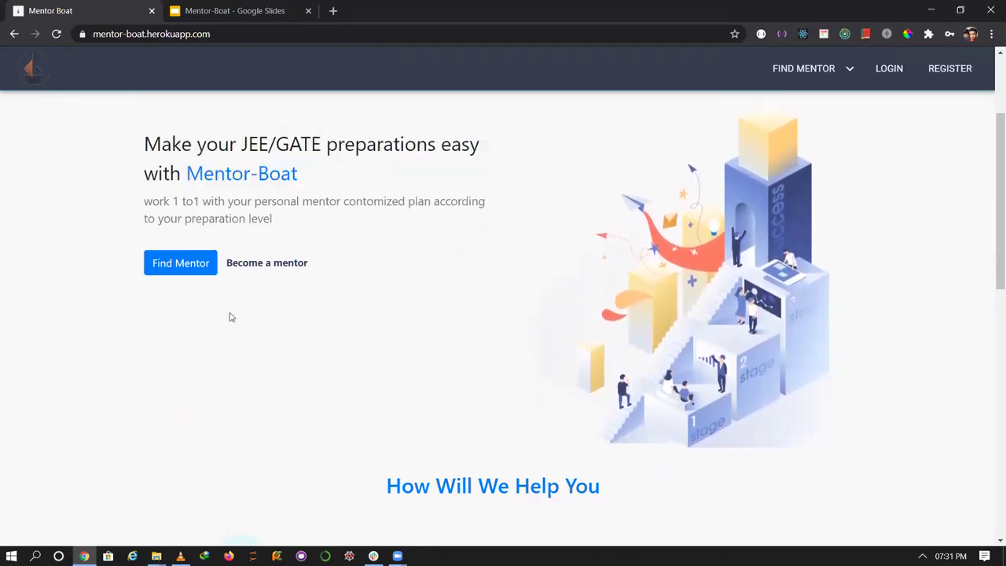
# Search the Find Mentor listing for 'algo'.
pyautogui.click(192, 272)
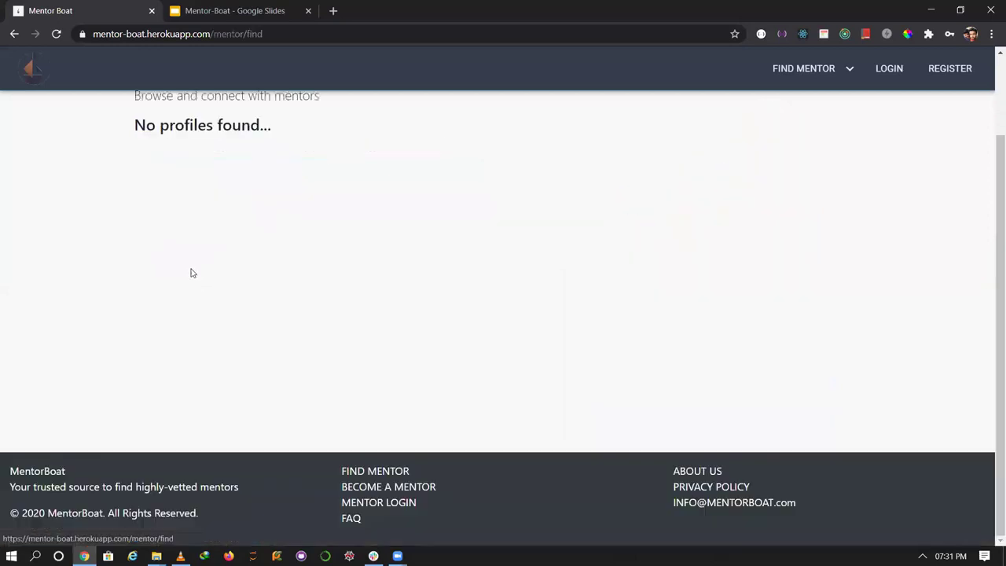
pyautogui.scroll(2, 991, 179)
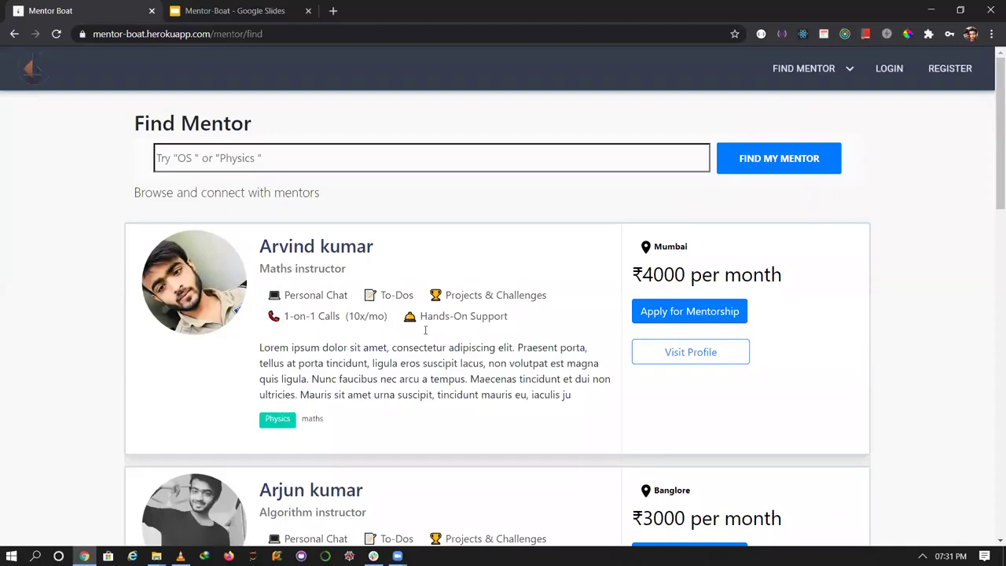
pyautogui.moveTo(993, 187); pyautogui.dragTo(993, 188)
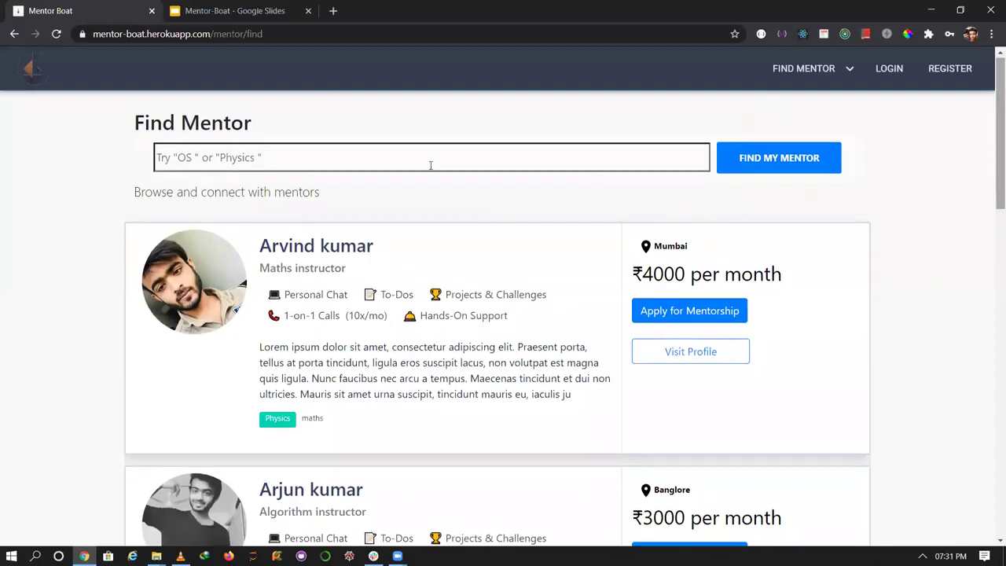
pyautogui.click(198, 159)
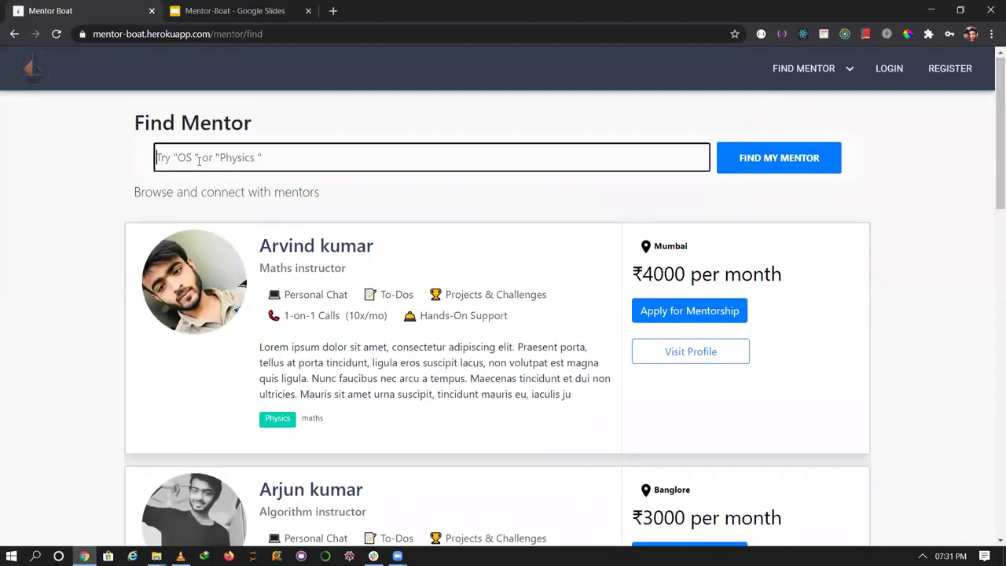
pyautogui.write('algo')
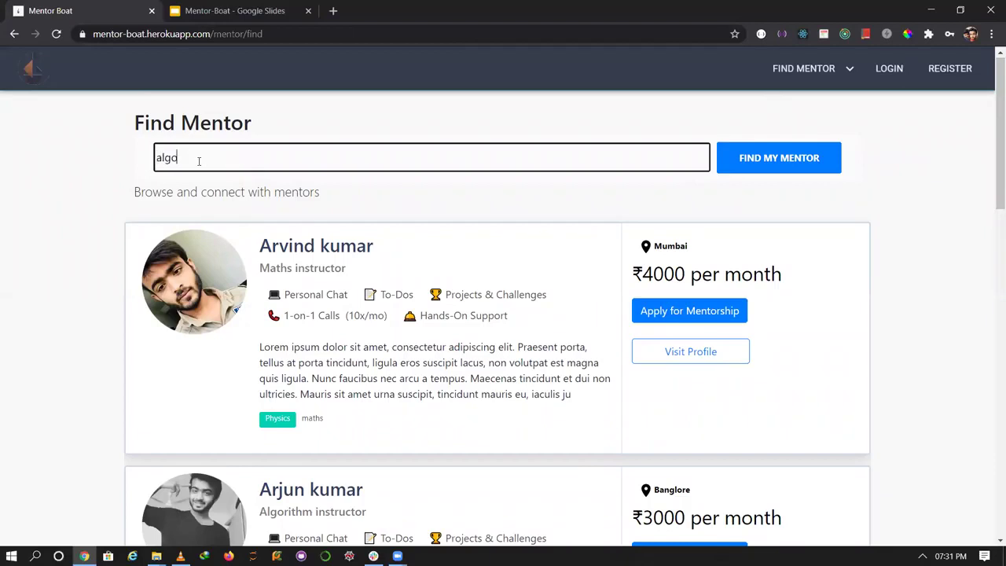
pyautogui.click(762, 162)
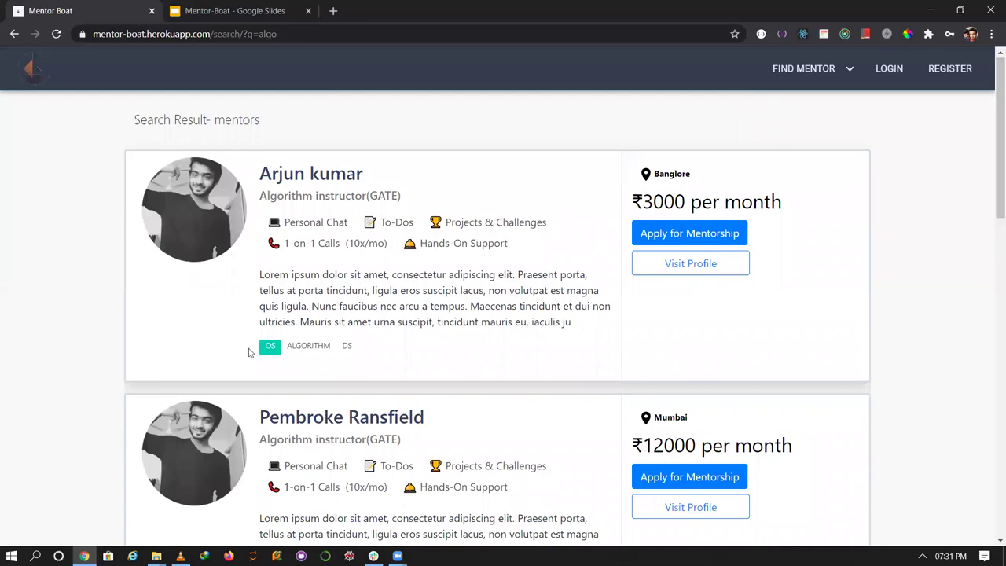
# Apply for mentorship with the first algorithm instructor in the results.
pyautogui.doubleClick(316, 351)
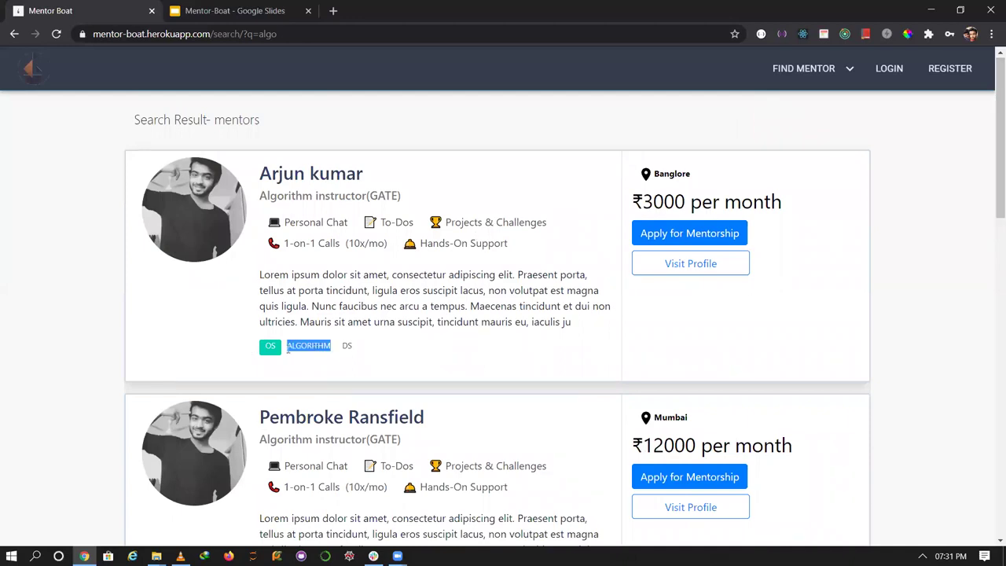
pyautogui.click(369, 350)
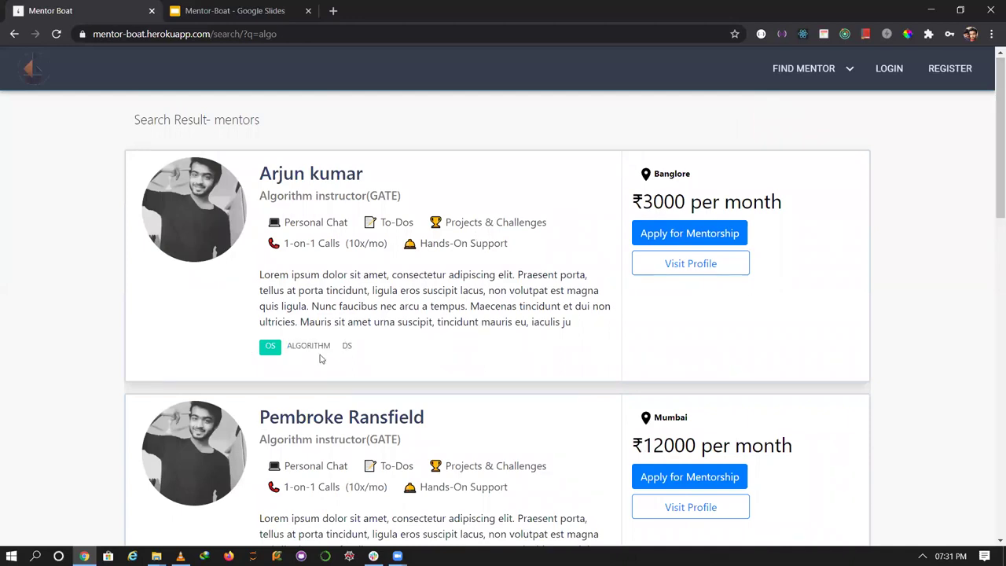
pyautogui.scroll(-2, 991, 207)
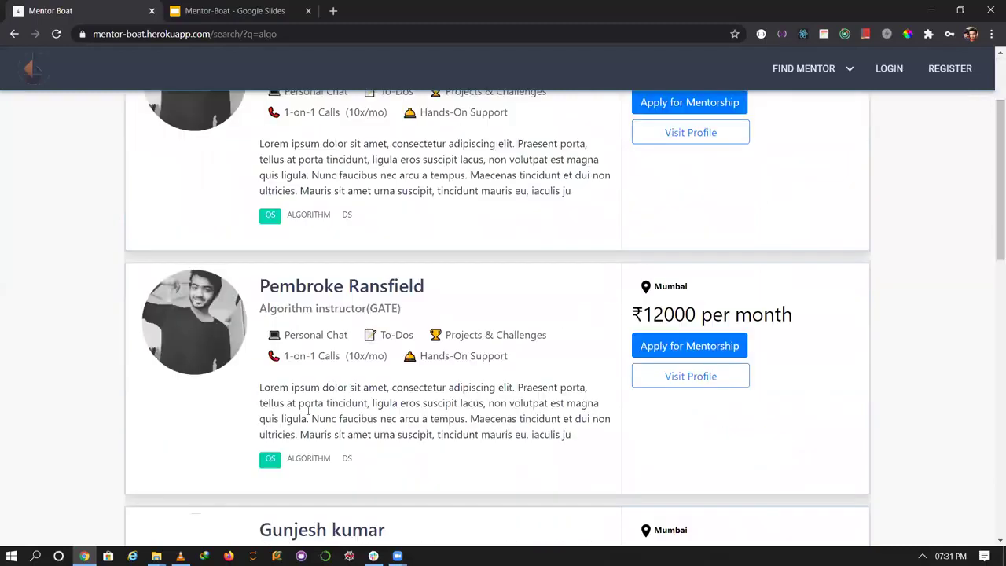
pyautogui.scroll(1, 992, 181)
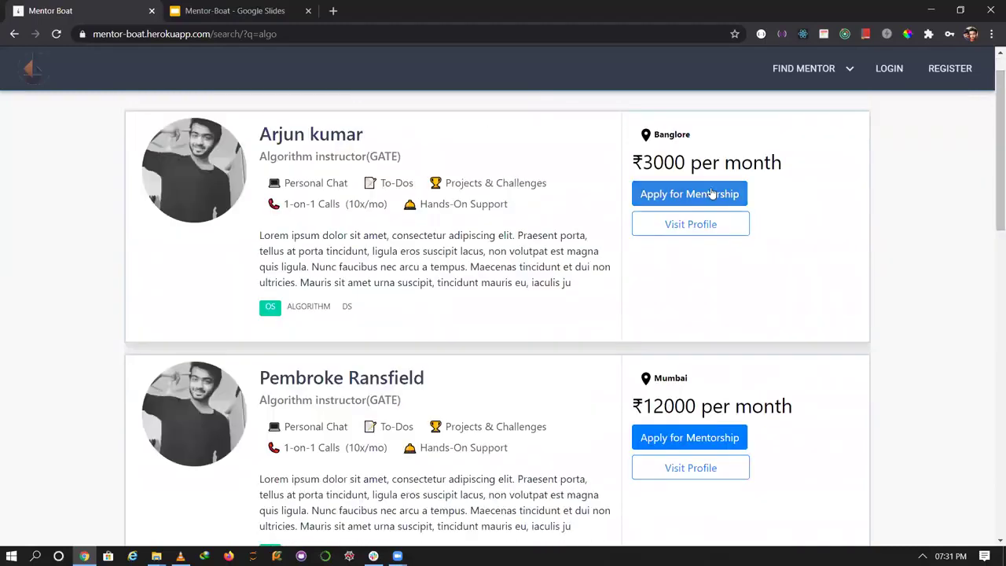
pyautogui.click(686, 204)
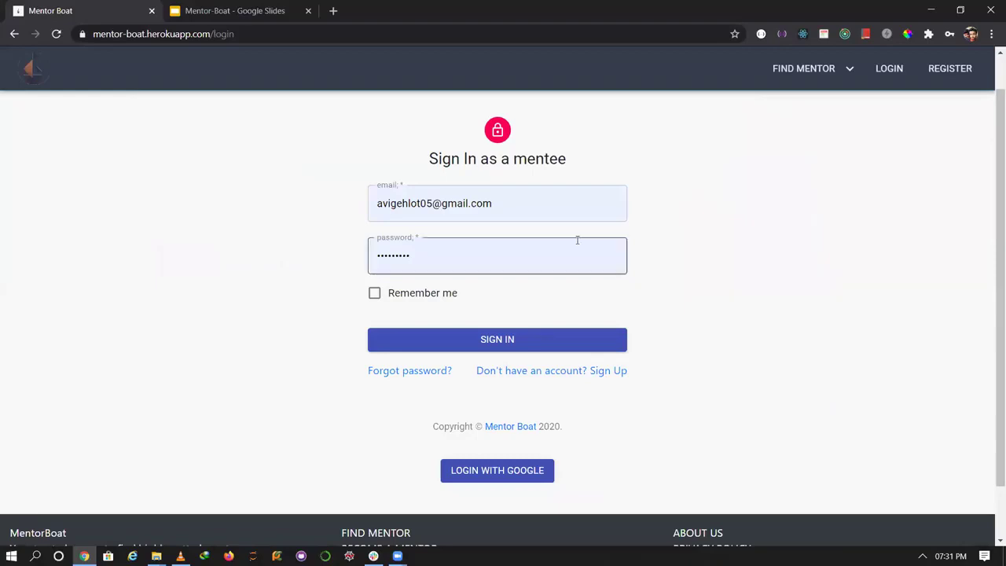
# Back out of the mentee sign-up form and sign in with the saved mentee credentials.
pyautogui.click(549, 371)
pyautogui.click(426, 211)
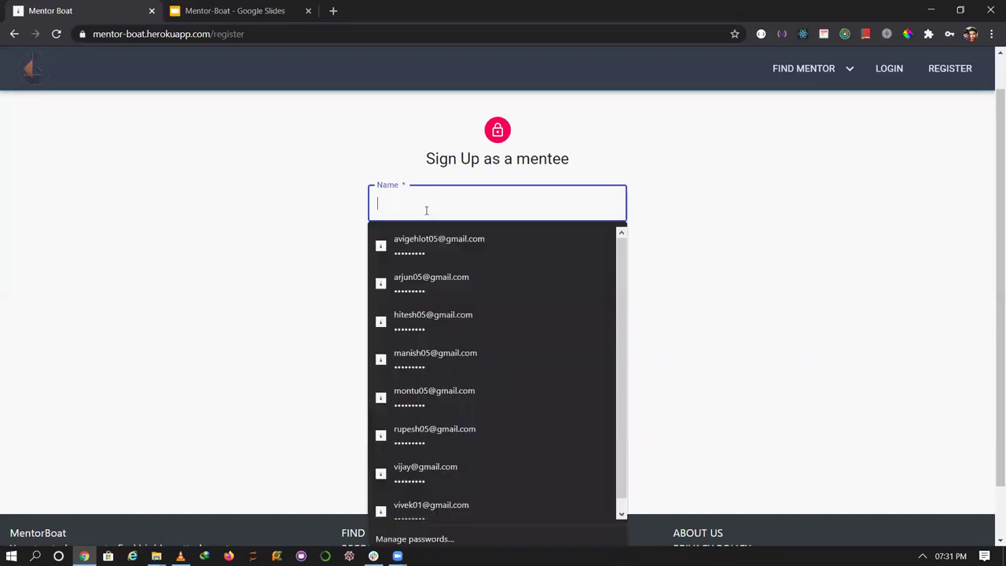
pyautogui.click(175, 236)
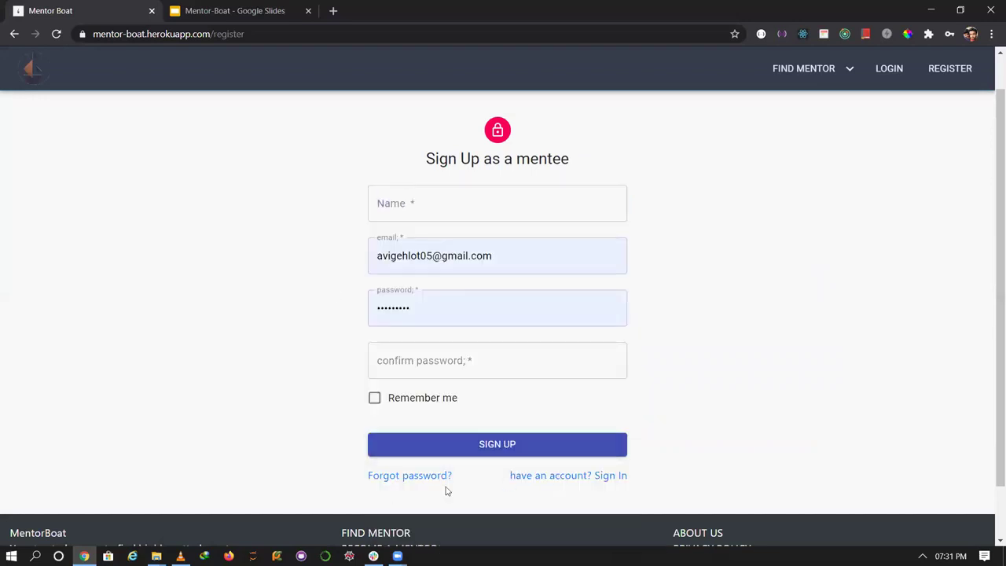
pyautogui.click(540, 476)
pyautogui.click(511, 340)
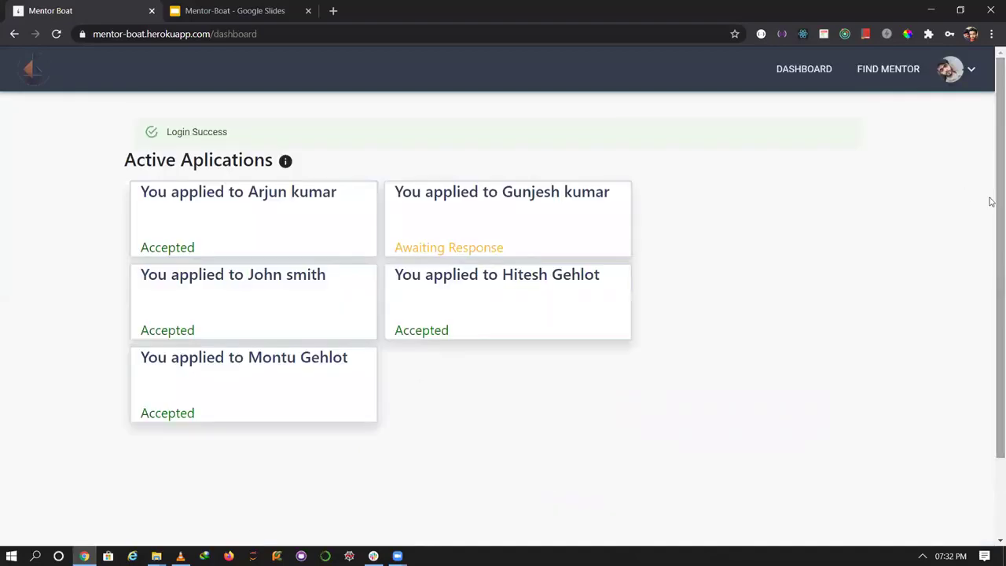
# Search mentors for 'algo' again and open the mentorship application form for a mentor.
pyautogui.click(884, 70)
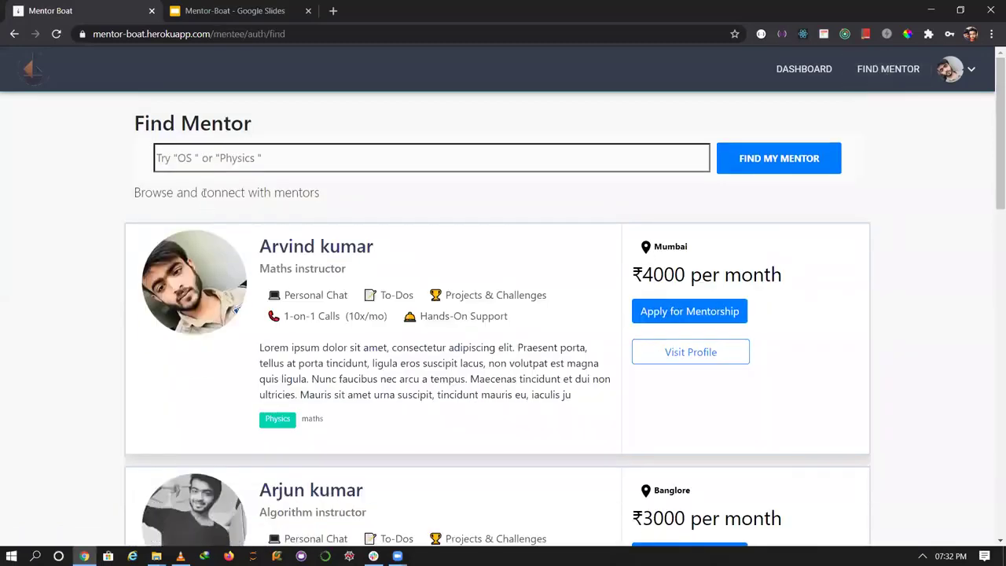
pyautogui.click(221, 159)
pyautogui.write('algo')
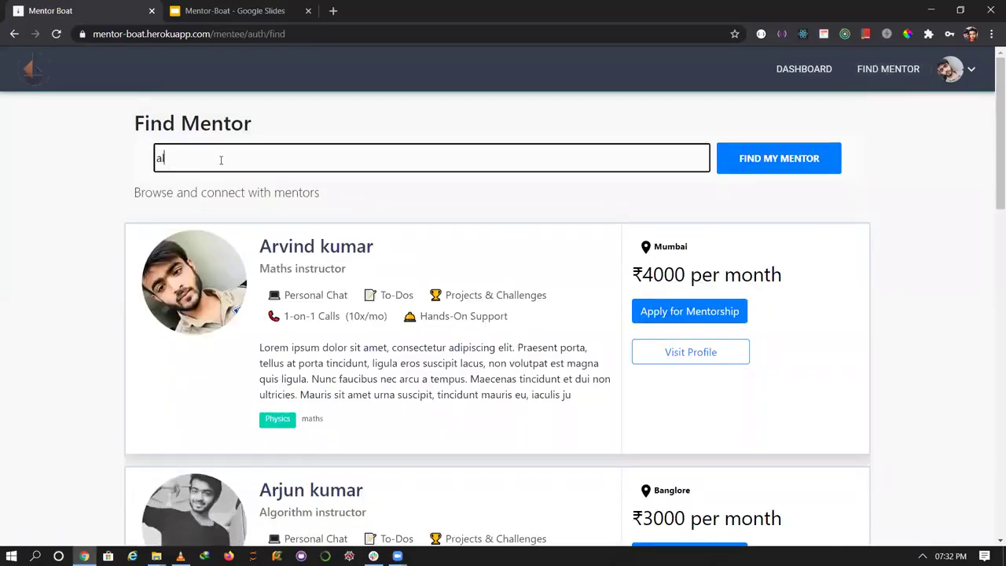
pyautogui.click(761, 159)
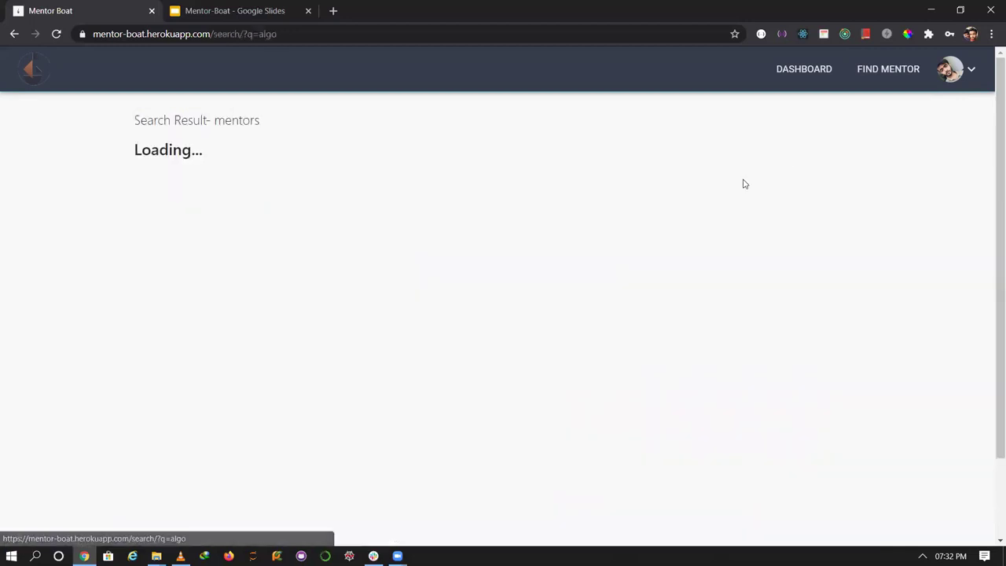
pyautogui.moveTo(991, 206); pyautogui.dragTo(991, 358)
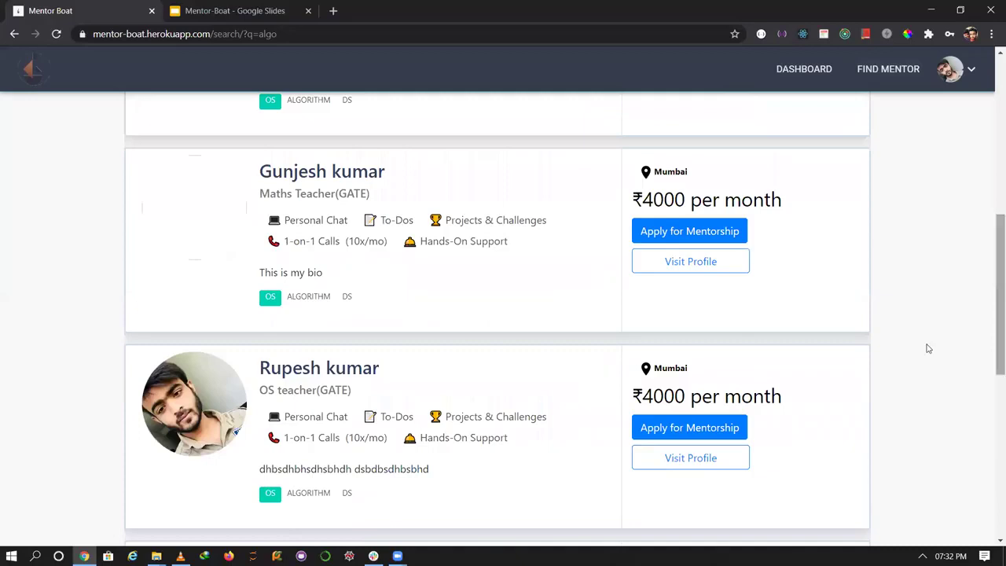
pyautogui.click(644, 229)
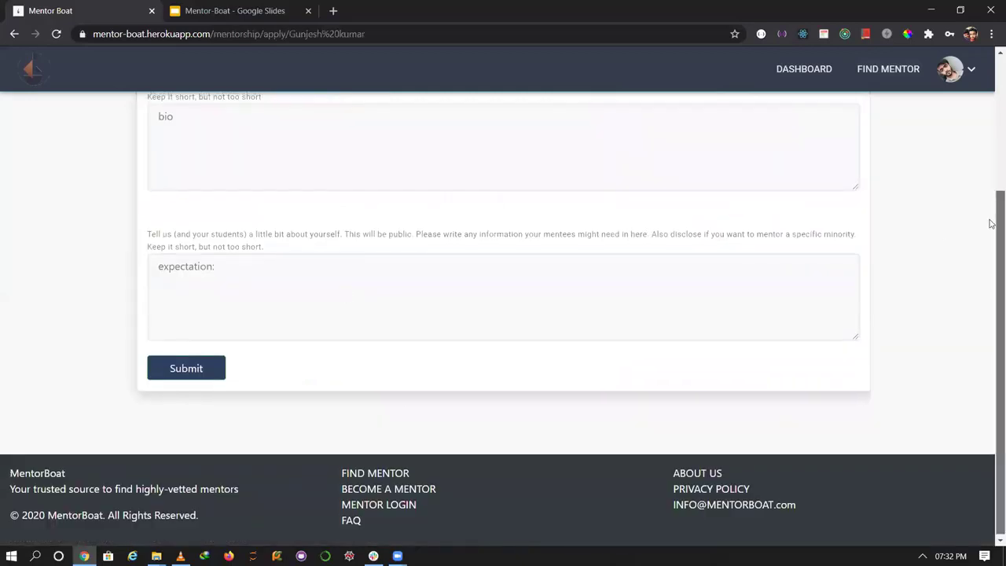
# Fill the bio with 'sjadjadjad' and expectation with 'iadjadjiajid', then submit the application.
pyautogui.scroll(1, 299, 199)
pyautogui.click(299, 200)
pyautogui.write('sjadjadjad')
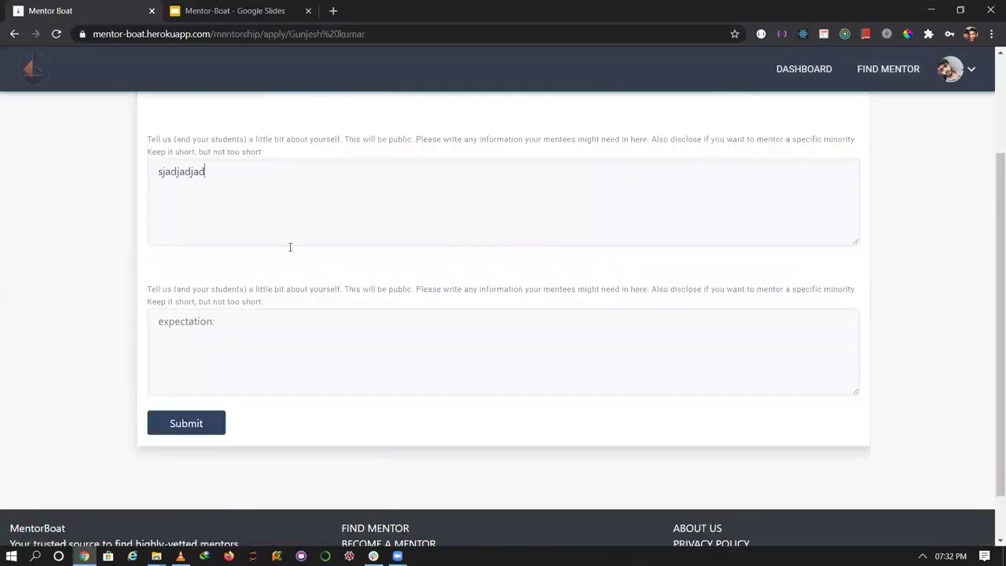
pyautogui.click(258, 336)
pyautogui.write('iadjadjiajid')
pyautogui.click(193, 169)
pyautogui.doubleClick(193, 170)
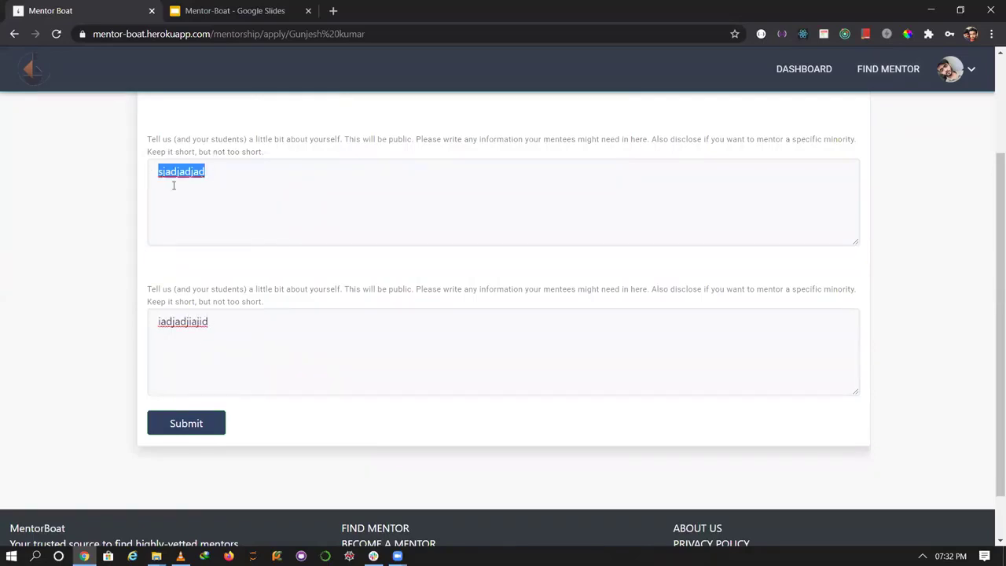
pyautogui.click(200, 245)
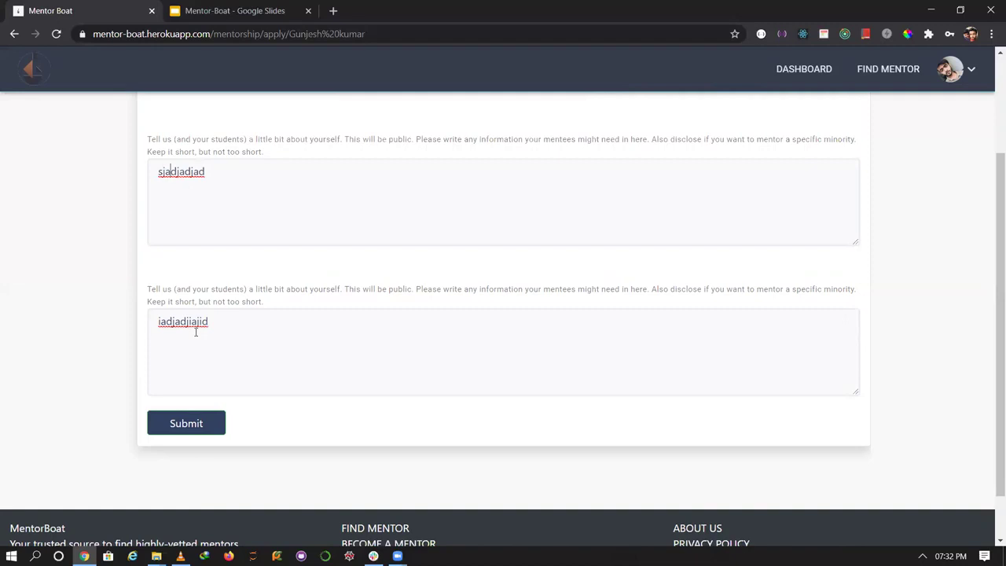
pyautogui.doubleClick(242, 350)
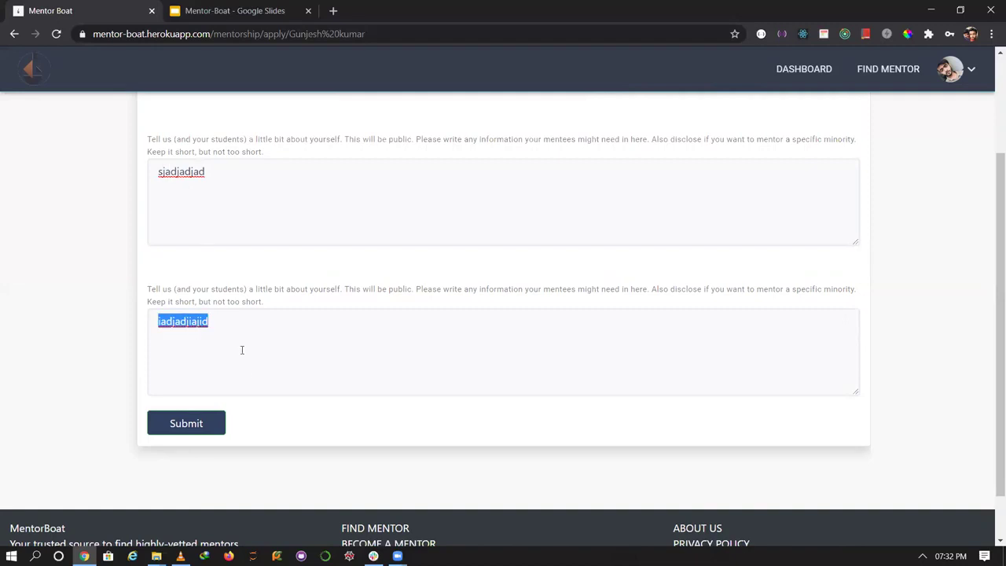
pyautogui.click(188, 434)
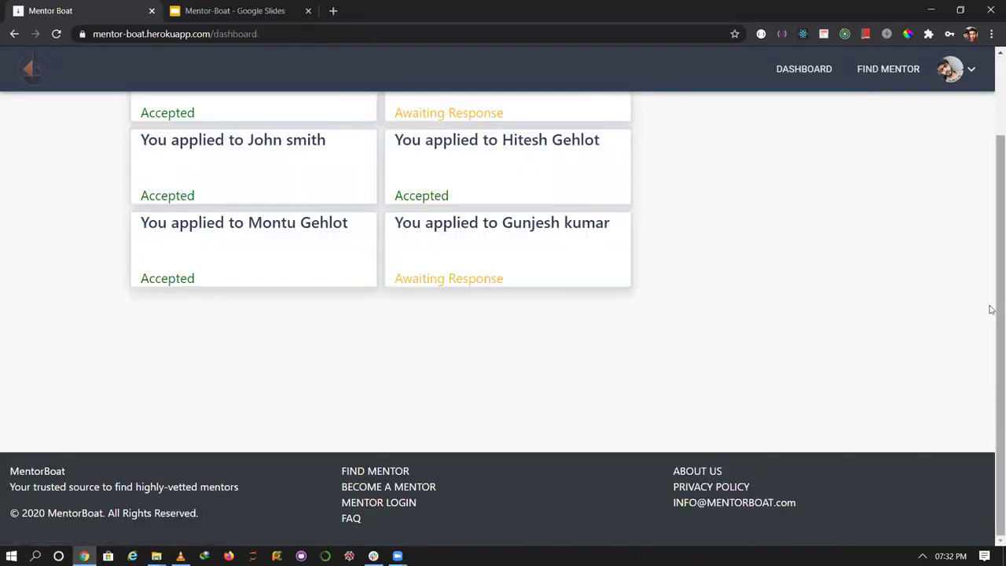
# Review the new Awaiting Response application, then log out through the avatar menu.
pyautogui.scroll(2, 991, 308)
pyautogui.moveTo(519, 382); pyautogui.dragTo(376, 383)
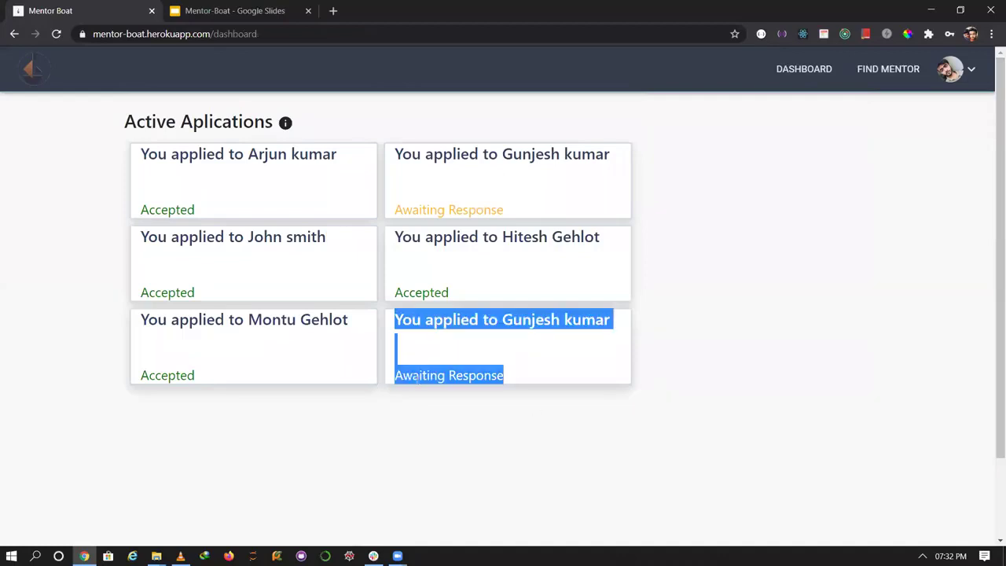
pyautogui.click(533, 409)
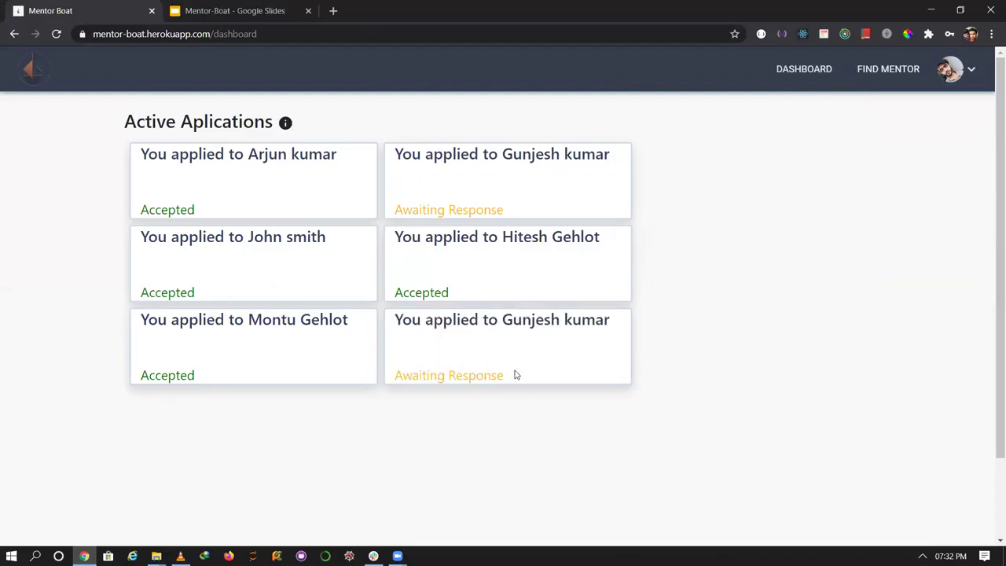
pyautogui.moveTo(514, 375); pyautogui.dragTo(394, 376)
pyautogui.click(446, 375)
pyautogui.click(951, 69)
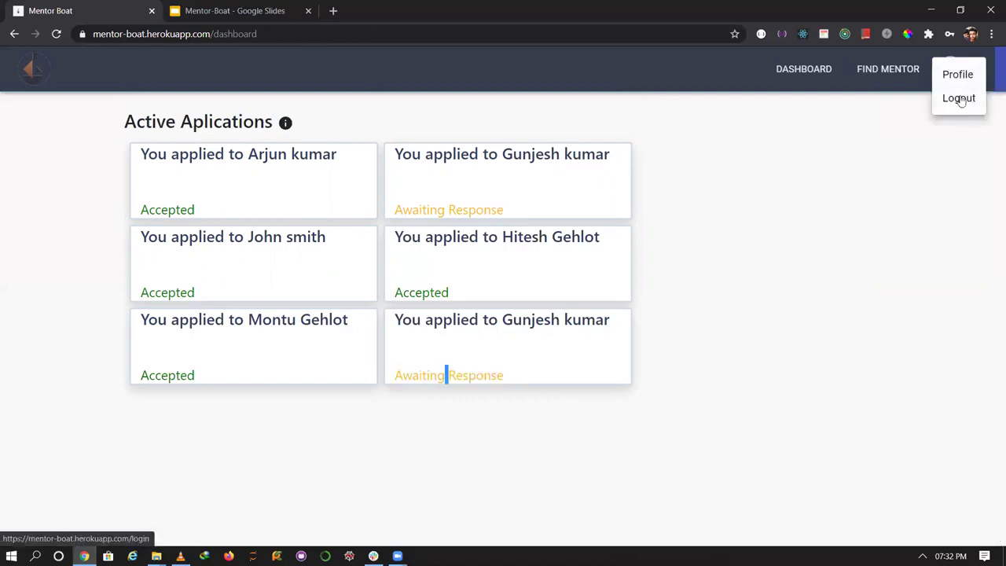
pyautogui.click(961, 97)
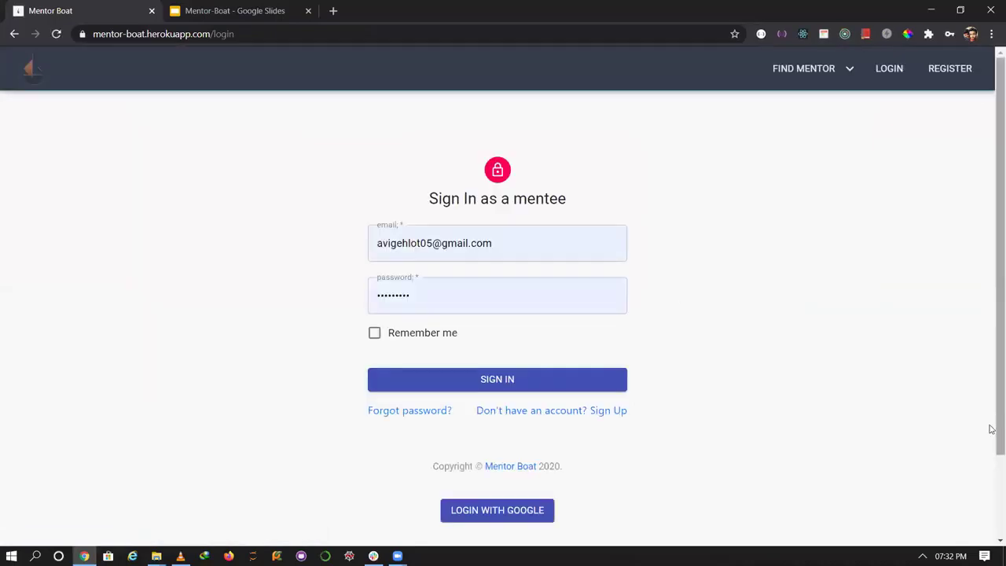
# Go from the footer's MENTOR LOGIN page to the mentor Sign Up application form.
pyautogui.scroll(-2, 368, 515)
pyautogui.click(395, 506)
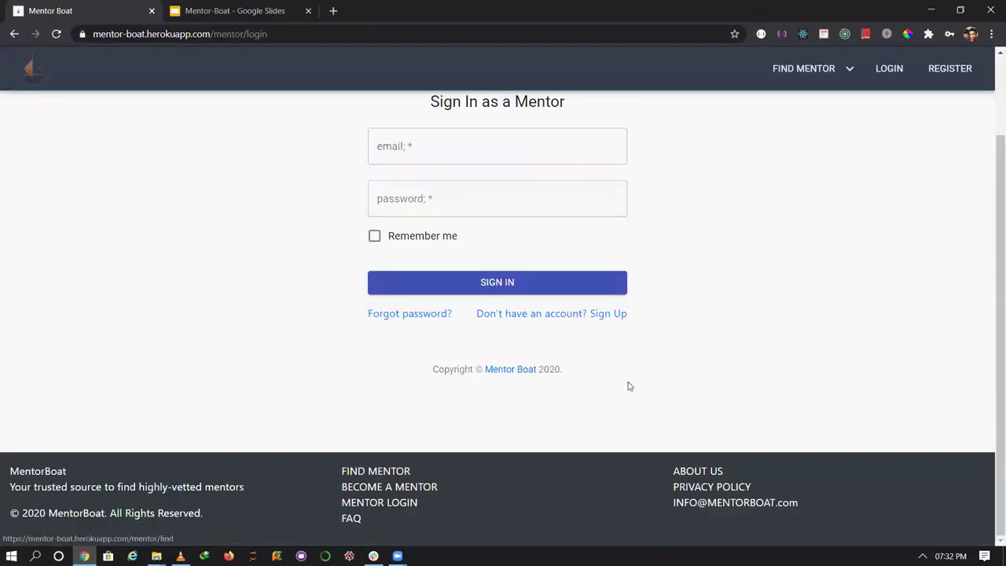
pyautogui.moveTo(990, 285); pyautogui.dragTo(990, 215)
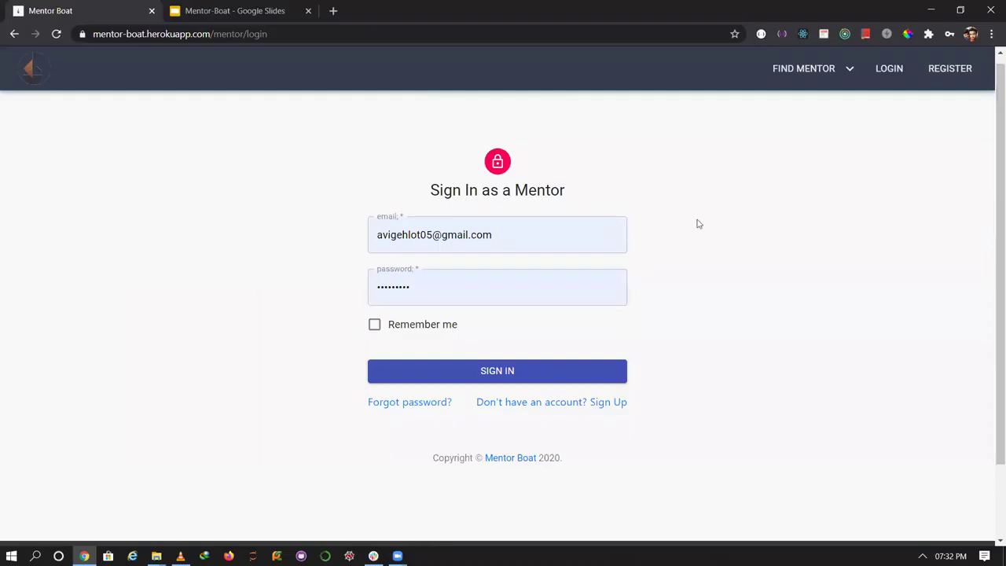
pyautogui.moveTo(989, 295); pyautogui.dragTo(990, 408)
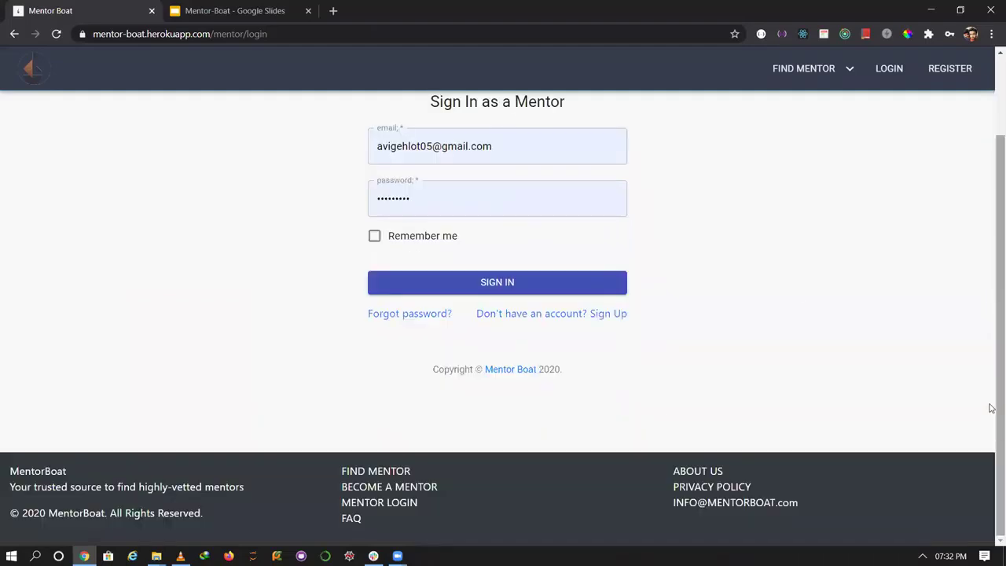
pyautogui.click(558, 316)
pyautogui.scroll(2, 992, 159)
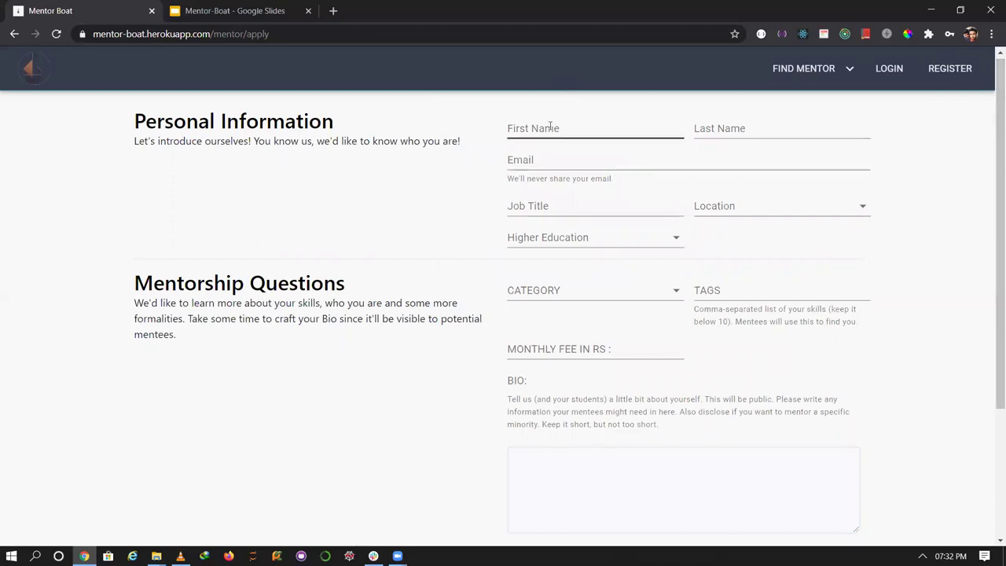
pyautogui.click(598, 133)
pyautogui.click(757, 117)
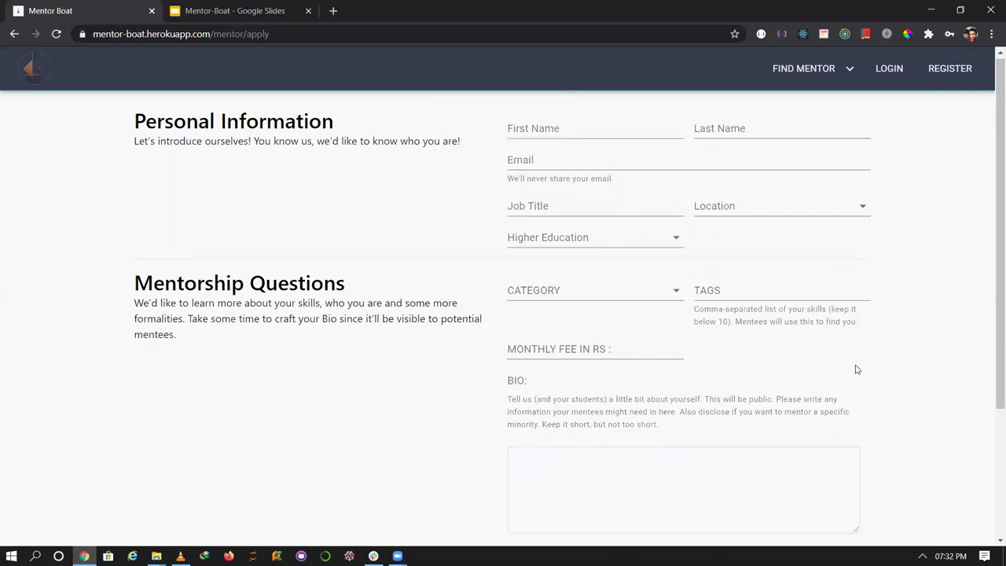
pyautogui.scroll(-2, 992, 301)
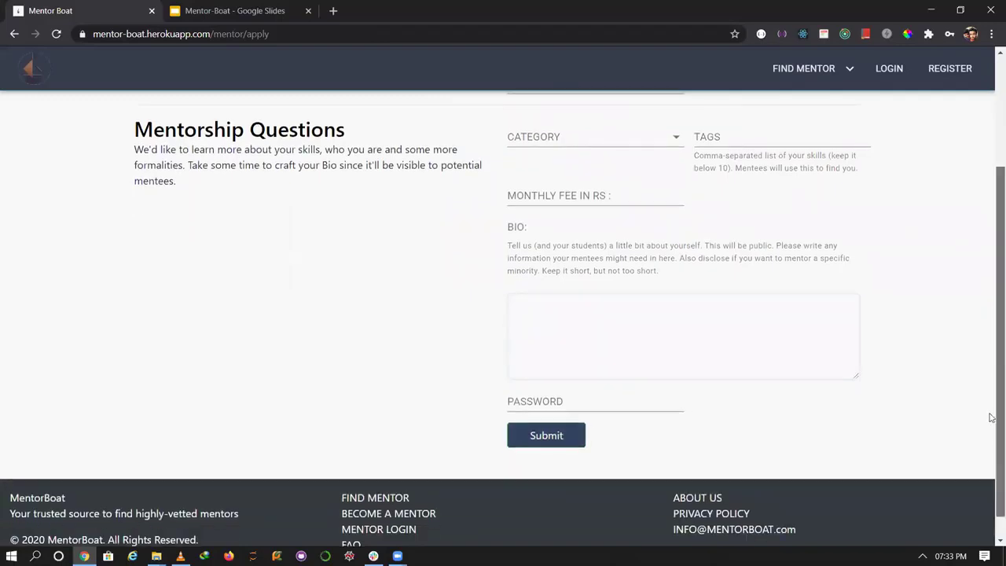
pyautogui.moveTo(994, 412)
pyautogui.mouseDown()
pyautogui.moveTo(992, 424)
pyautogui.moveTo(993, 395)
pyautogui.mouseUp()
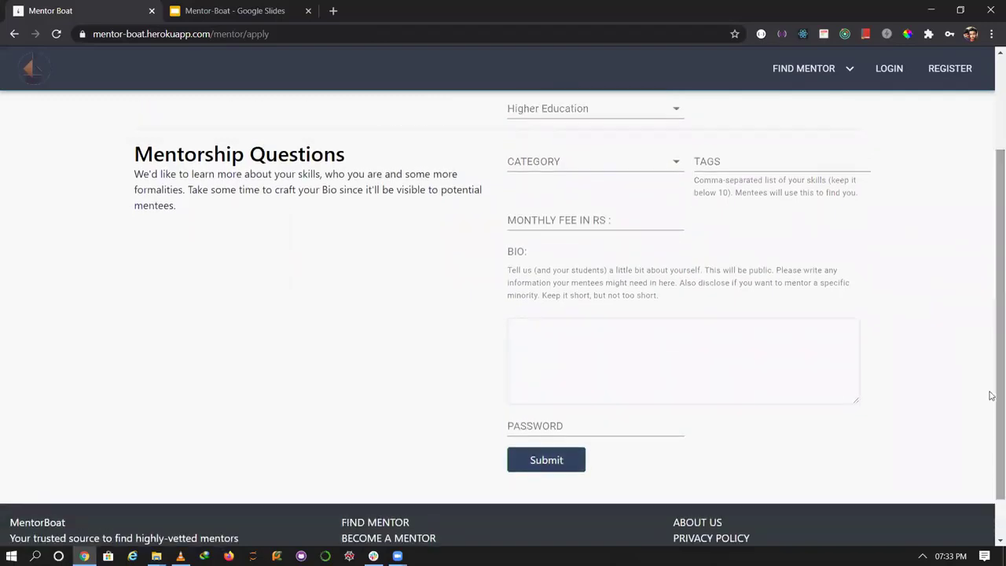
pyautogui.scroll(-1, 991, 397)
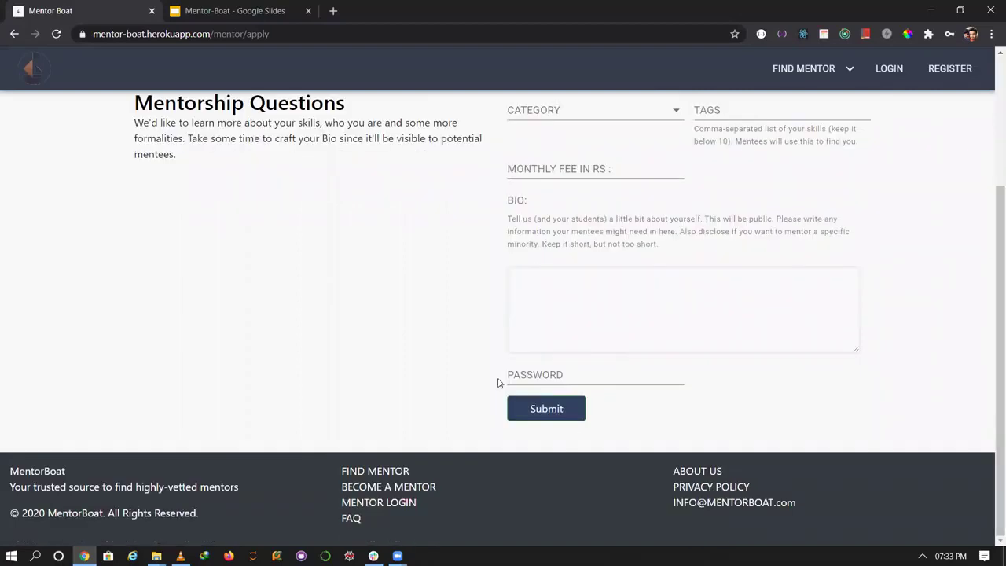
pyautogui.moveTo(993, 371); pyautogui.dragTo(993, 538)
# Sign in on the mentor login page after replacing the username part of the email.
pyautogui.click(386, 506)
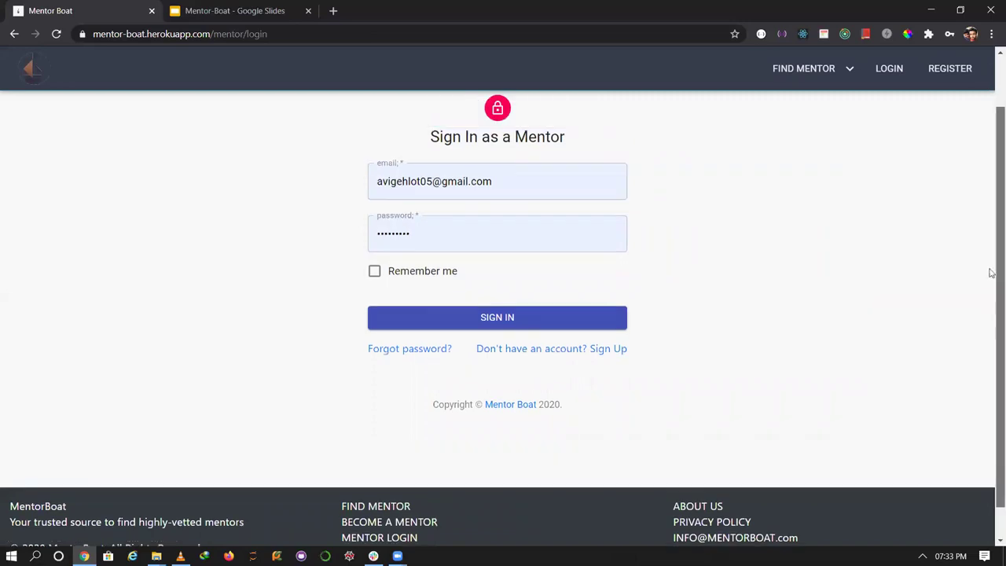
pyautogui.scroll(1, 302, 281)
pyautogui.moveTo(420, 220); pyautogui.dragTo(360, 223)
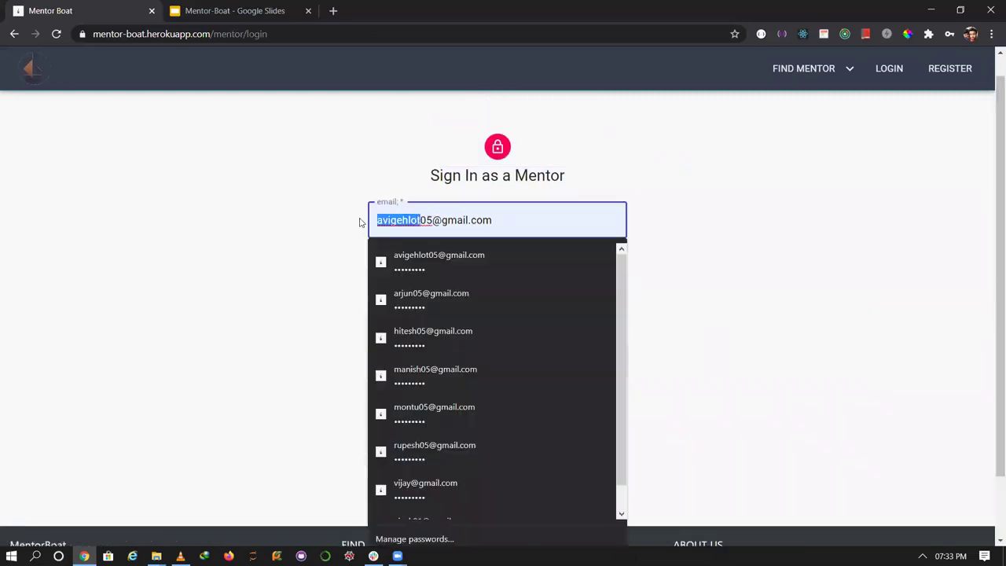
pyautogui.write('gunjes')
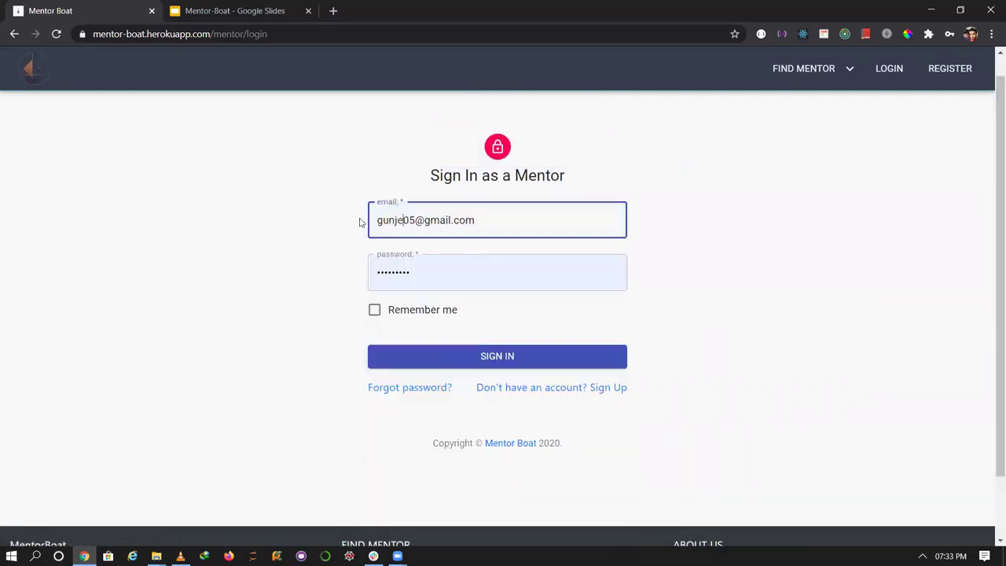
pyautogui.write('h')
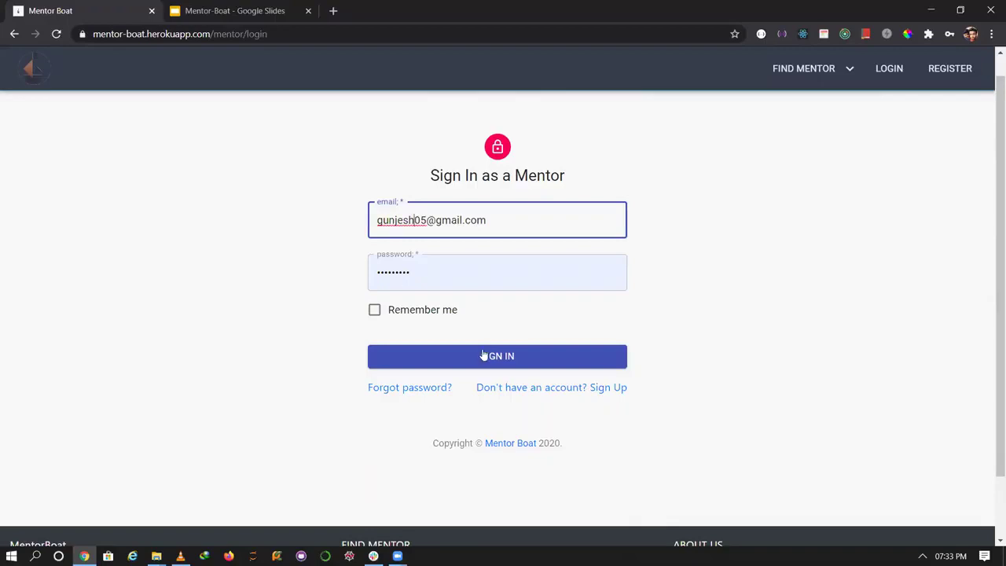
pyautogui.click(484, 355)
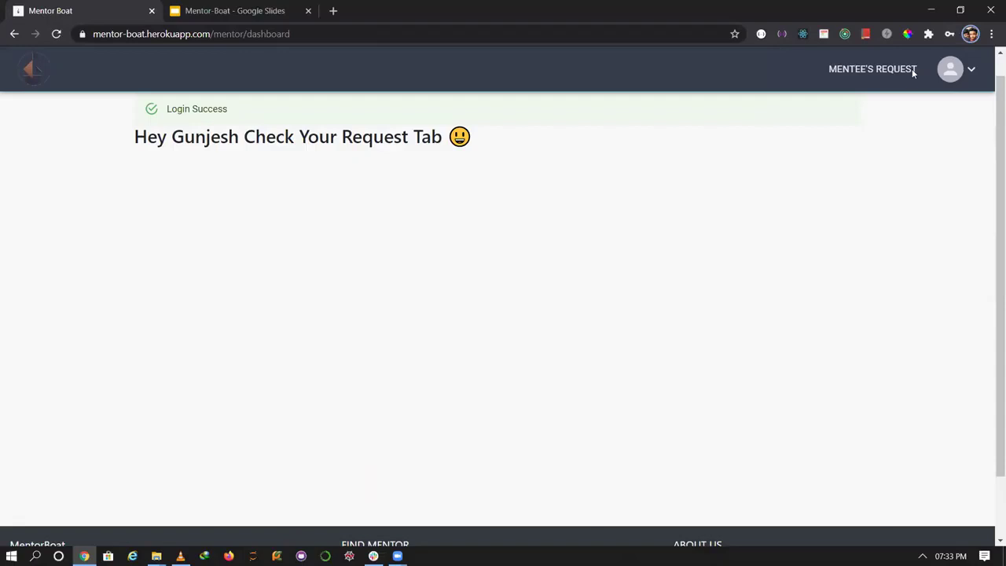
# Accept the second request in the MENTEE'S REQUEST list.
pyautogui.click(913, 71)
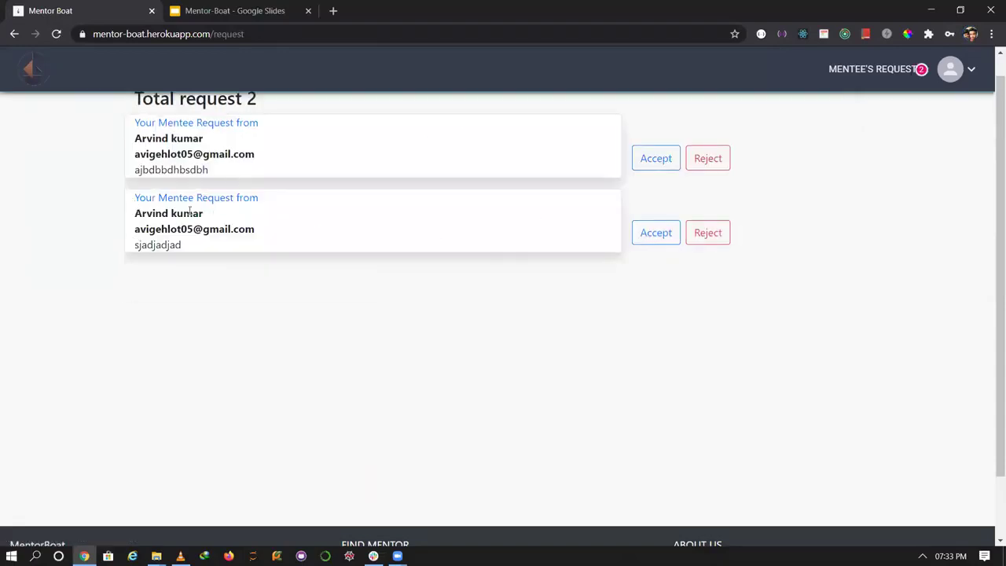
pyautogui.tripleClick(190, 211)
pyautogui.moveTo(247, 203); pyautogui.dragTo(112, 203)
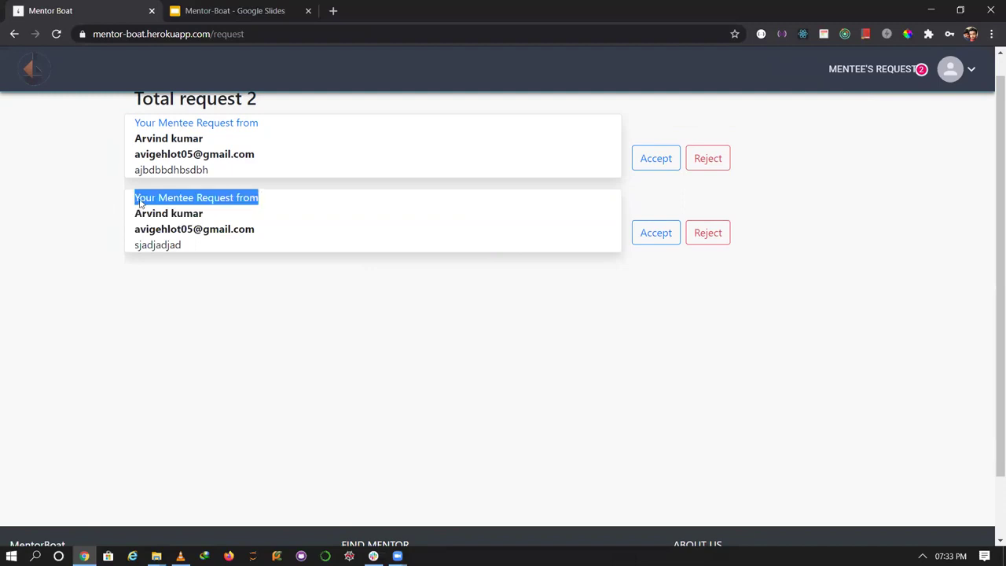
pyautogui.click(303, 262)
pyautogui.click(653, 234)
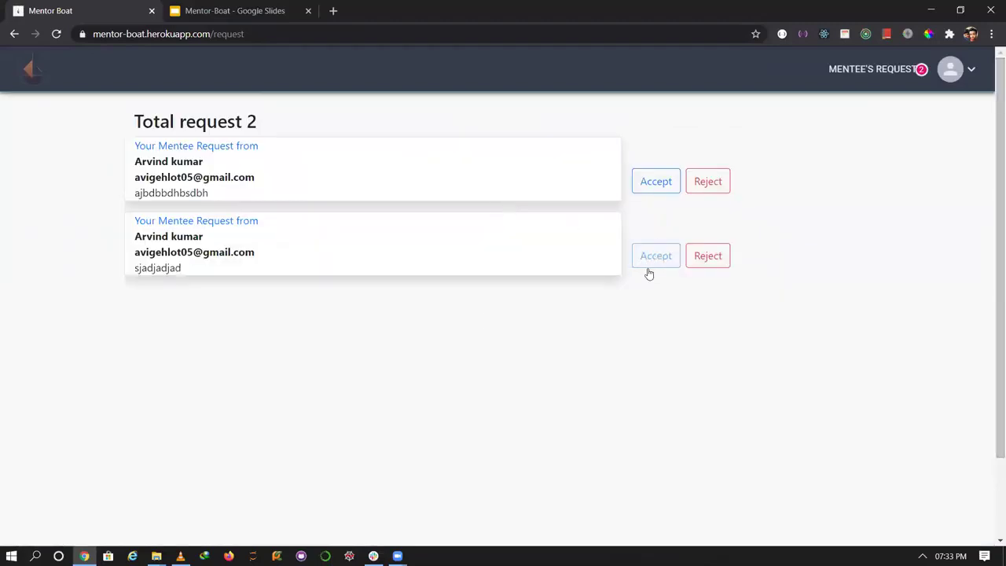
# Open the mentor's profile from the avatar menu and start Edit Profile.
pyautogui.click(950, 69)
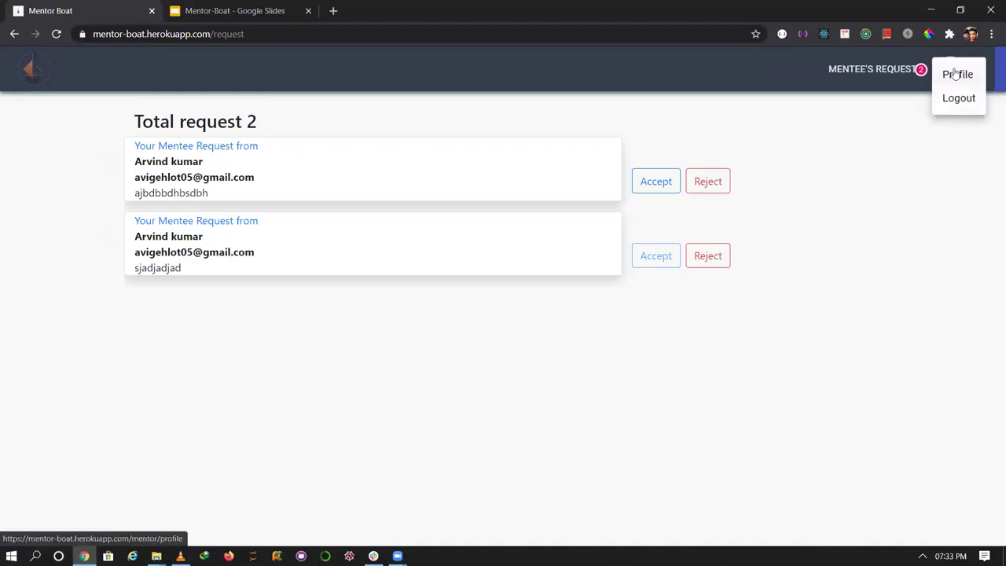
pyautogui.click(957, 82)
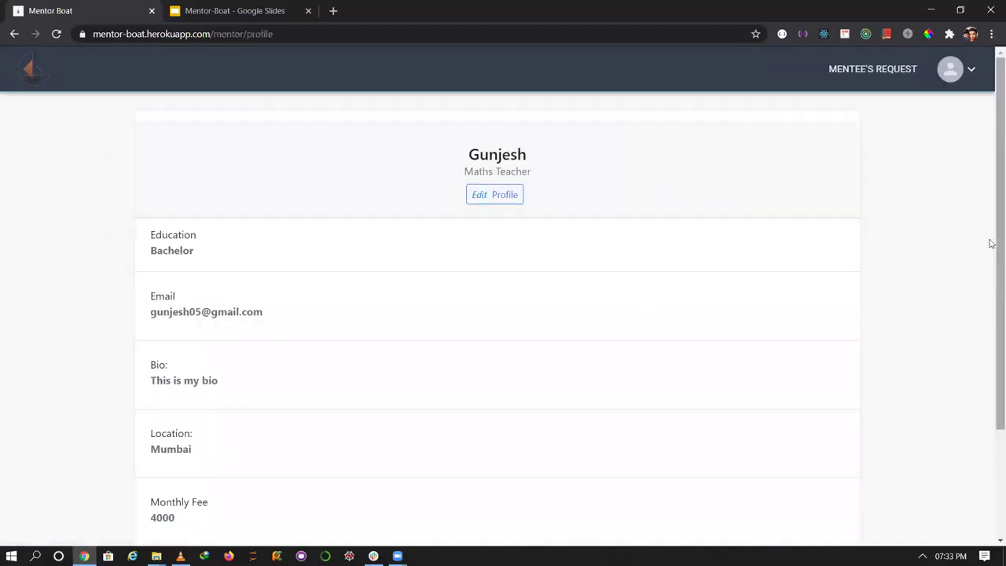
pyautogui.scroll(-1, 516, 202)
pyautogui.click(487, 177)
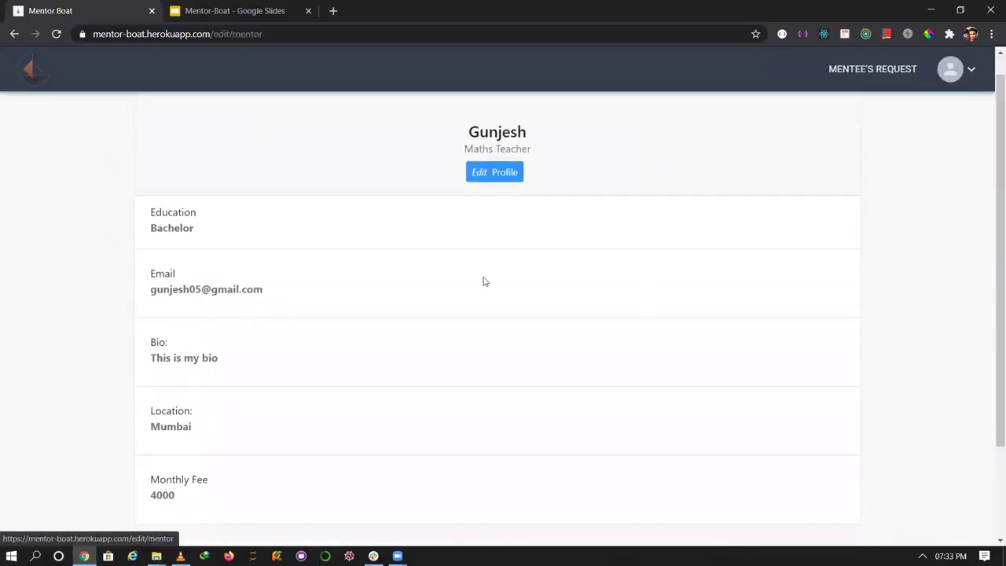
pyautogui.scroll(1, 991, 208)
# Upload Arvind.jpeg as the mentor's profile photo.
pyautogui.click(550, 123)
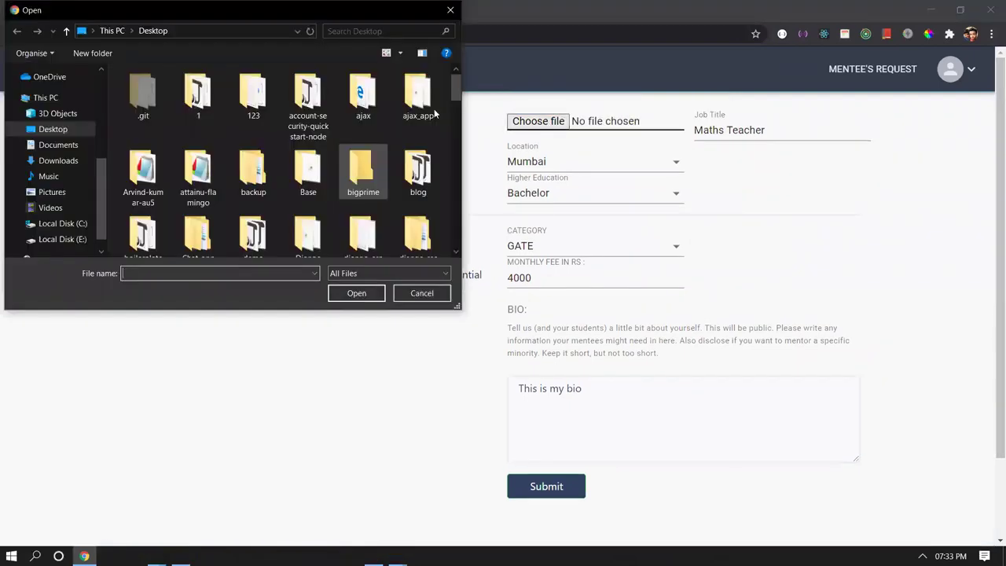
pyautogui.scroll(-10, 450, 179)
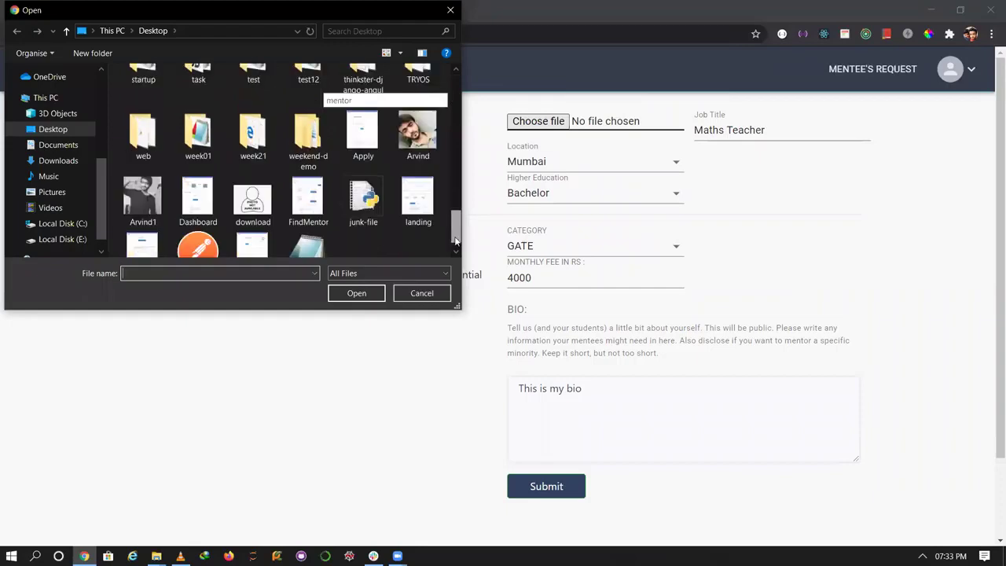
pyautogui.doubleClick(413, 113)
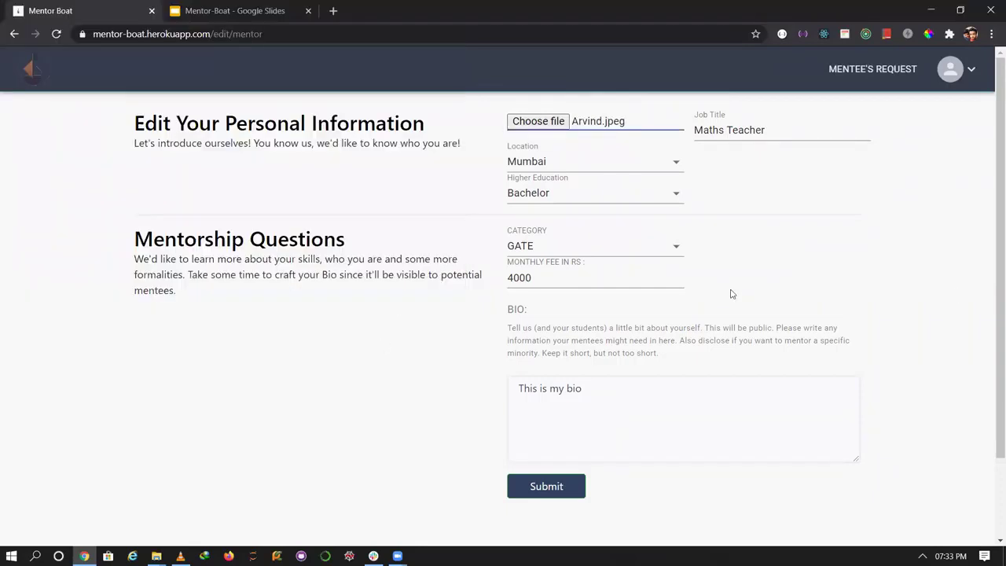
pyautogui.moveTo(992, 296); pyautogui.dragTo(991, 326)
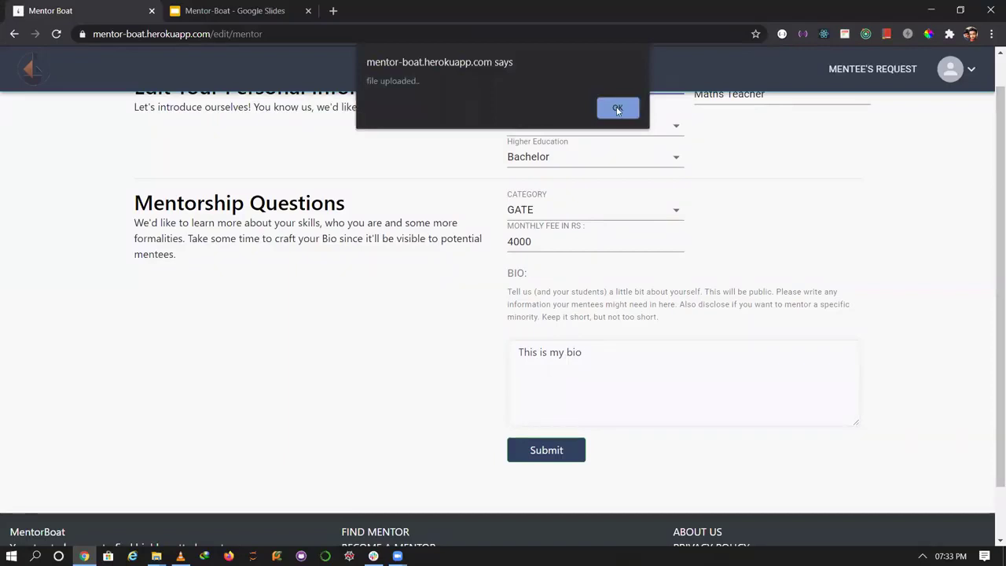
pyautogui.press('Return')
# Change the bio to 'This is my bio change' and the monthly fee from 4000 to 5000, then submit.
pyautogui.click(602, 346)
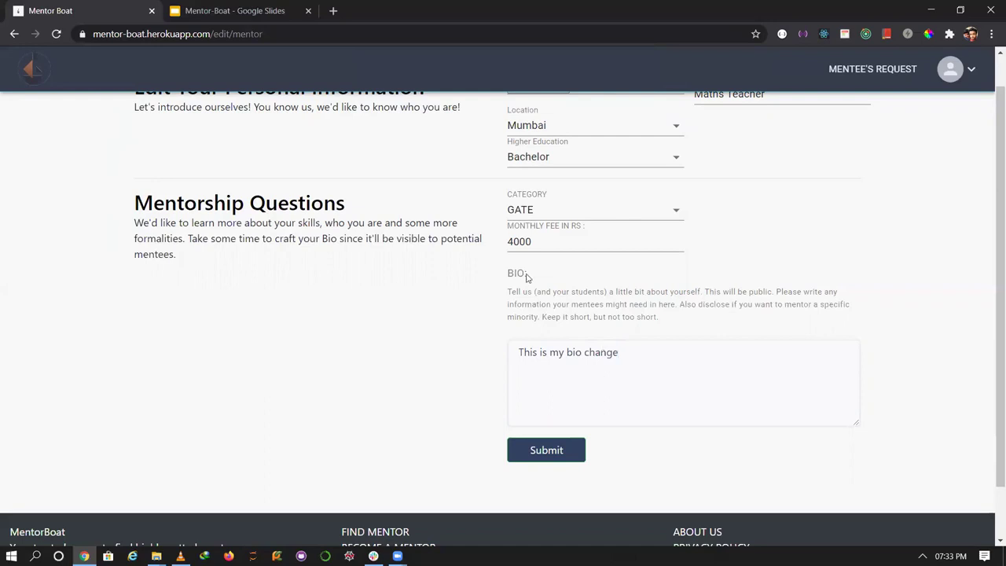
pyautogui.click(552, 245)
pyautogui.press('BackSpace')
pyautogui.press('BackSpace')
pyautogui.press('BackSpace')
pyautogui.press('BackSpace')
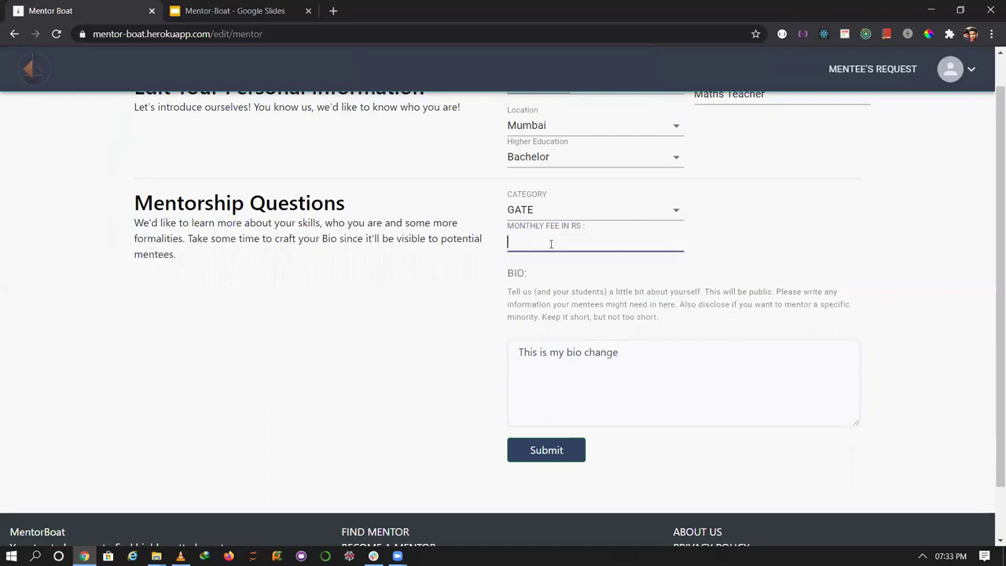
pyautogui.write('5000')
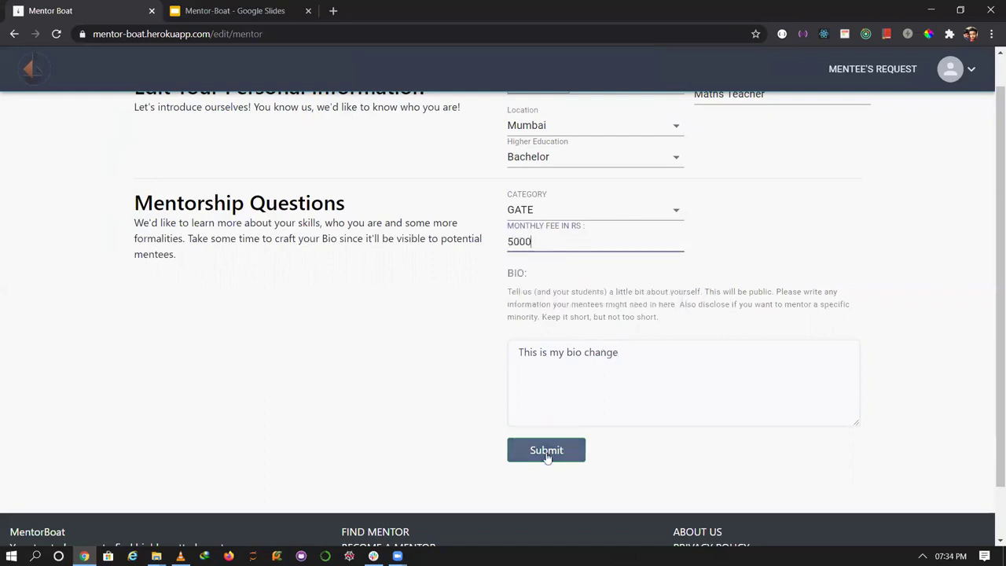
pyautogui.click(548, 453)
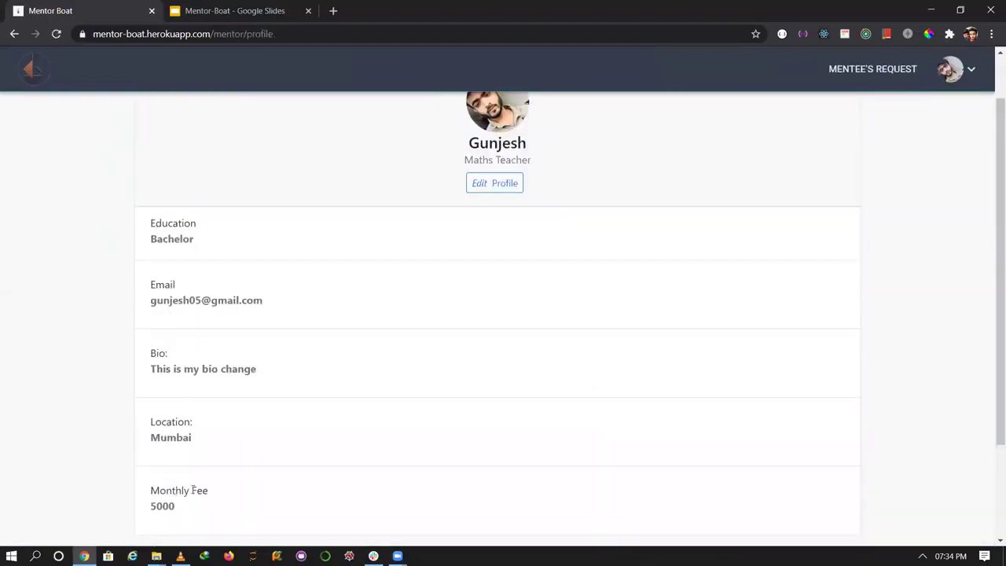
# Check the saved bio and 5000 fee, then open MENTEE'S REQUEST showing two pending requests.
pyautogui.moveTo(185, 492); pyautogui.dragTo(144, 493)
pyautogui.moveTo(259, 373); pyautogui.dragTo(128, 371)
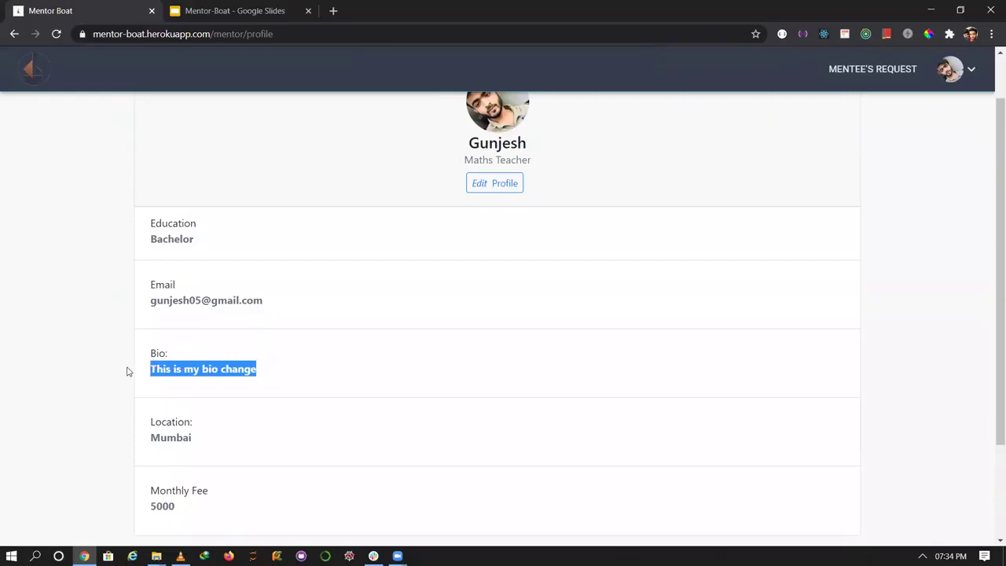
pyautogui.moveTo(989, 330); pyautogui.dragTo(651, 117)
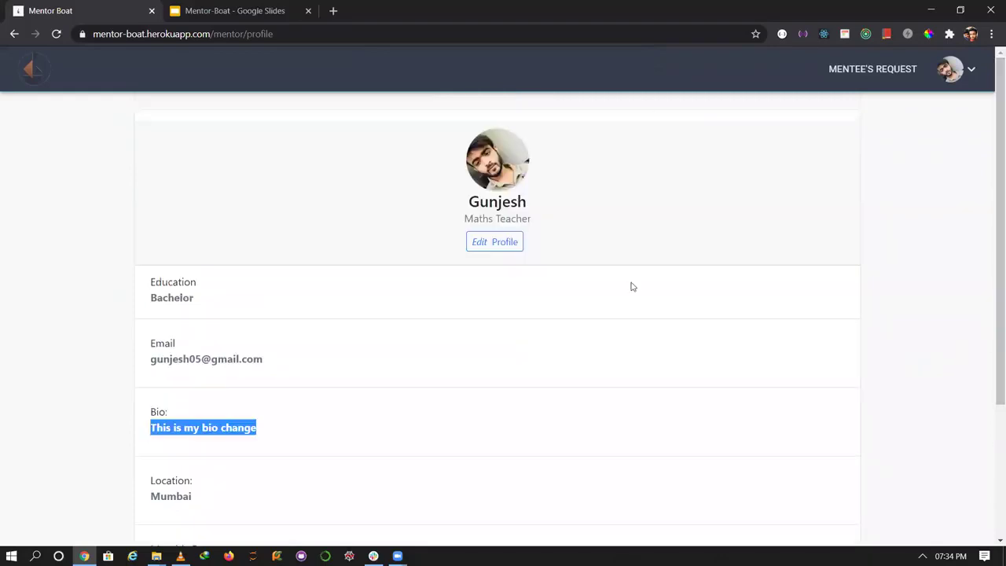
pyautogui.click(871, 71)
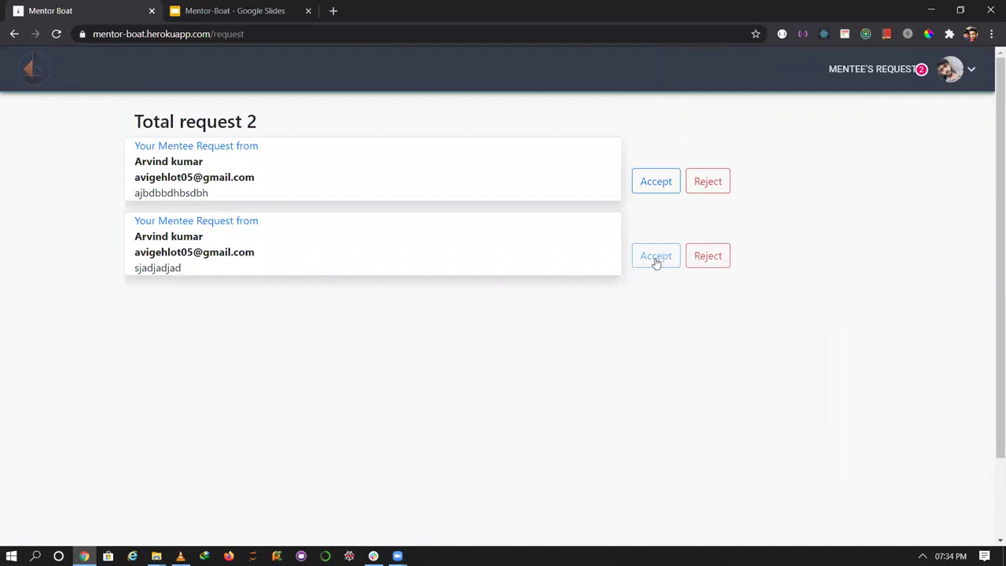
# Log out of the mentor account and go to the mentee sign-in page.
pyautogui.click(972, 69)
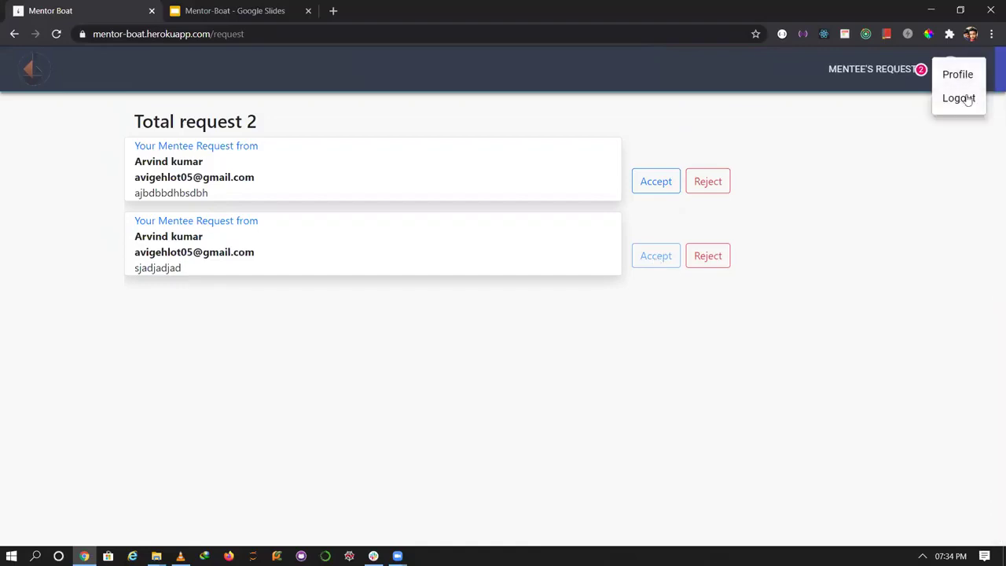
pyautogui.click(964, 98)
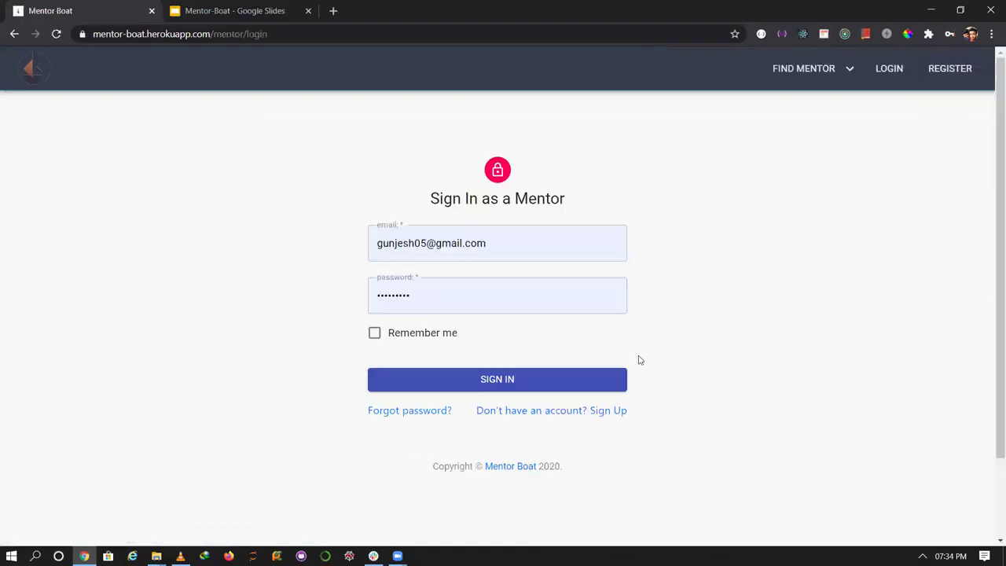
pyautogui.moveTo(416, 244); pyautogui.dragTo(364, 248)
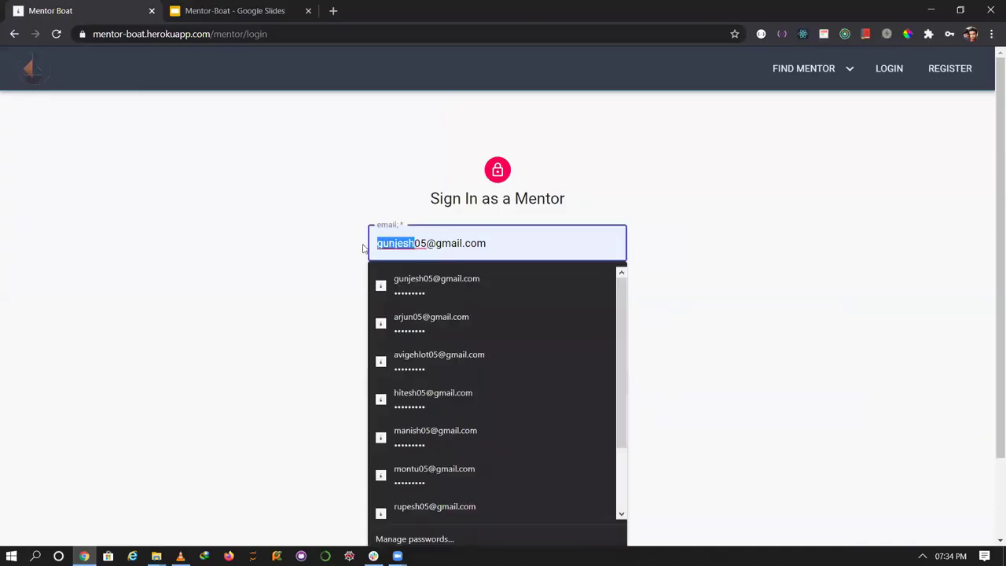
pyautogui.click(293, 249)
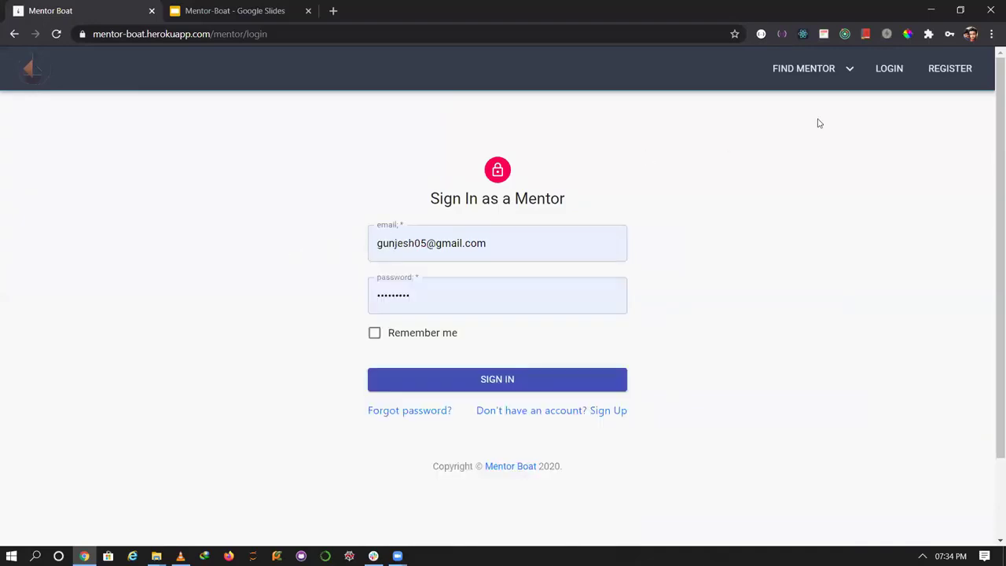
pyautogui.click(893, 75)
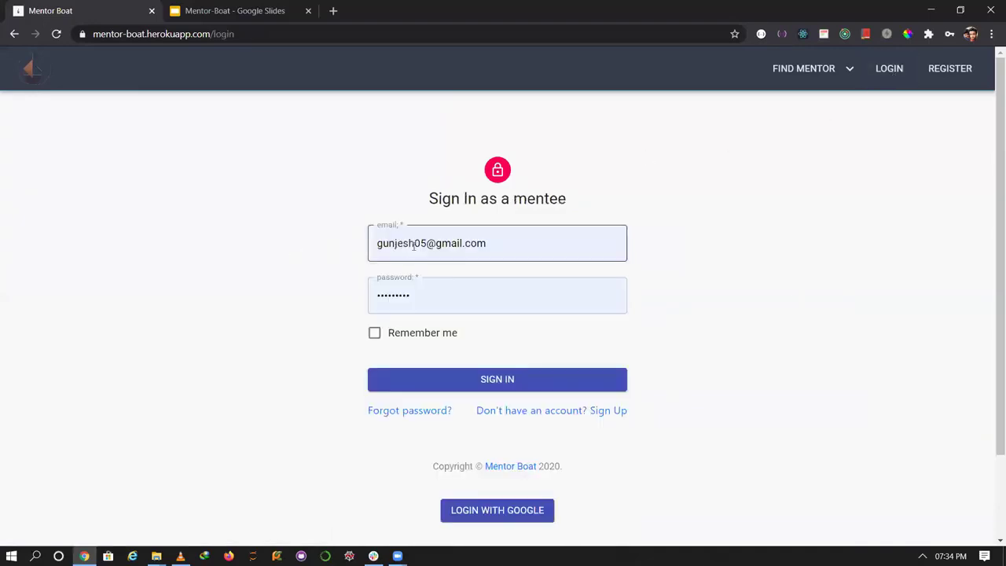
# Correct the mentee's email address and sign in as the mentee.
pyautogui.moveTo(414, 247); pyautogui.dragTo(361, 249)
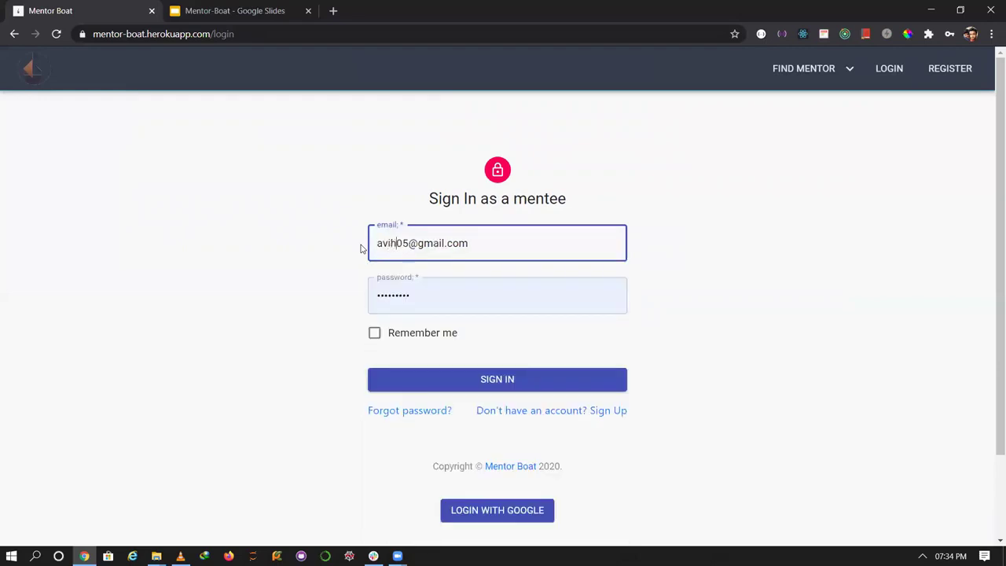
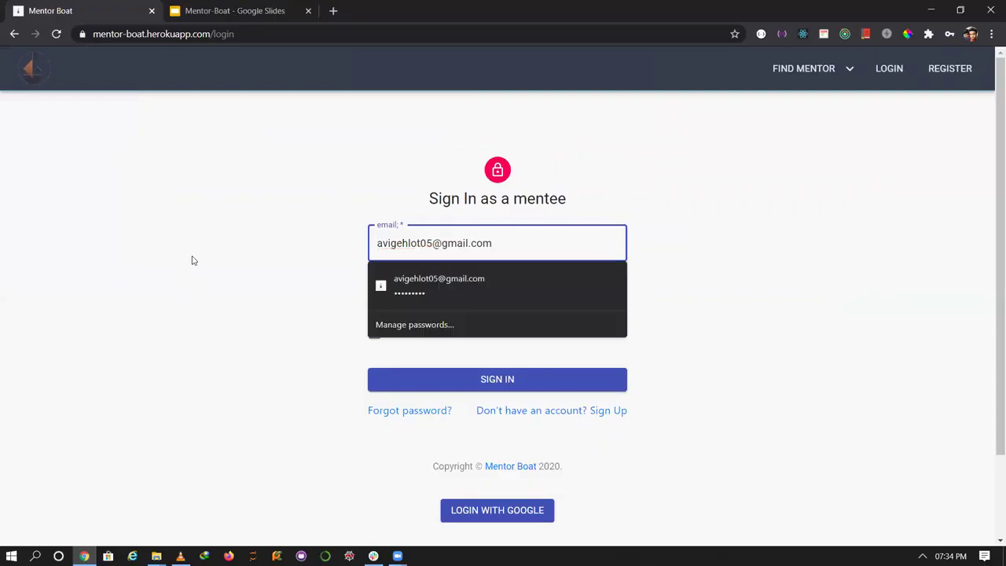
pyautogui.doubleClick(190, 261)
pyautogui.click(479, 384)
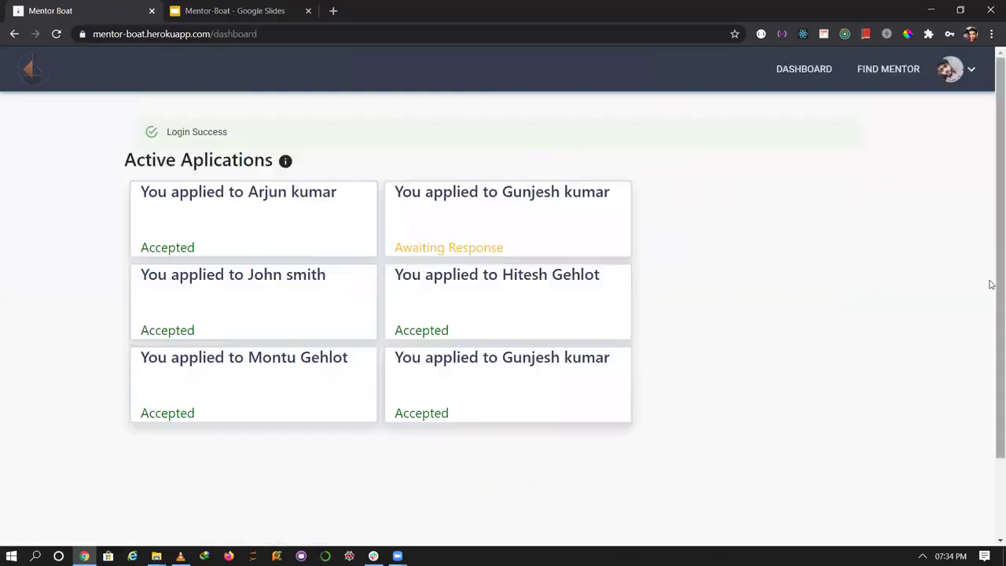
# Scroll through the mentee's applications and highlight the accepted one in the last card.
pyautogui.scroll(-1, 624, 322)
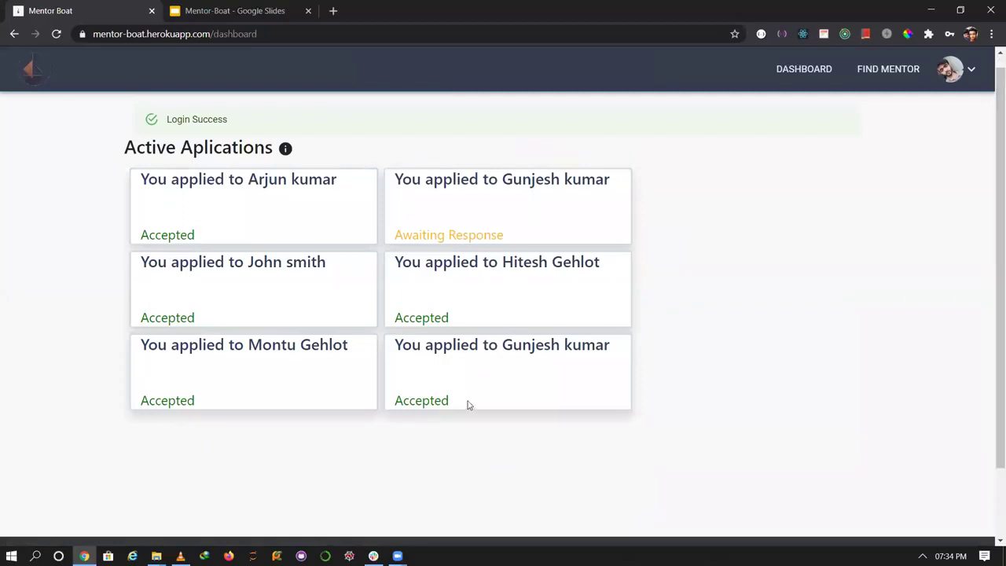
pyautogui.moveTo(468, 405); pyautogui.dragTo(395, 401)
pyautogui.scroll(-1, 626, 351)
pyautogui.click(617, 315)
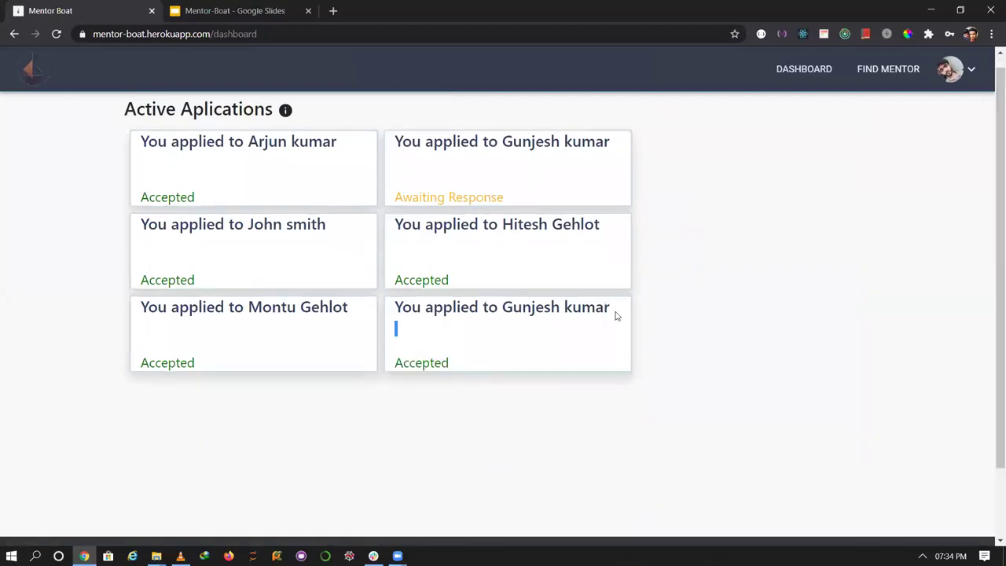
pyautogui.moveTo(618, 315); pyautogui.dragTo(423, 309)
pyautogui.click(463, 330)
# Open the mentee profile for editing and append 'hgdhs' to the bio.
pyautogui.click(951, 70)
pyautogui.click(959, 136)
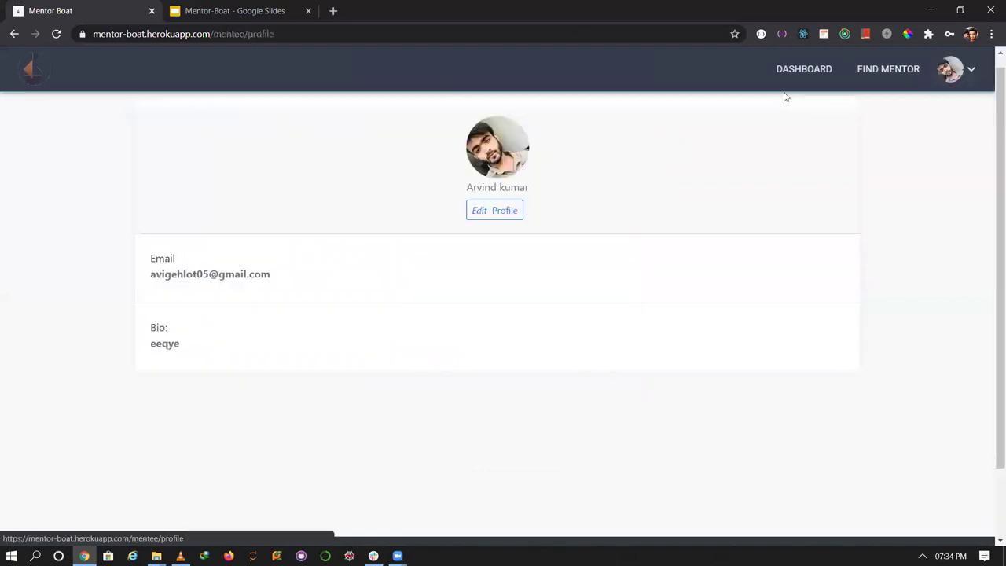
pyautogui.click(494, 216)
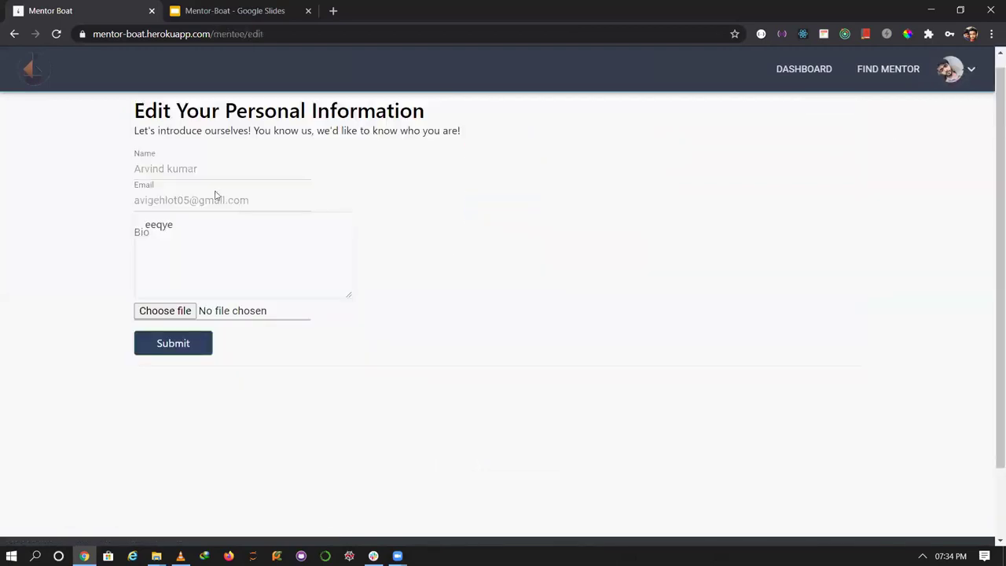
pyautogui.write('hgdhs')
# Choose Arvind1.jpg as the profile picture and submit the mentee profile.
pyautogui.click(184, 318)
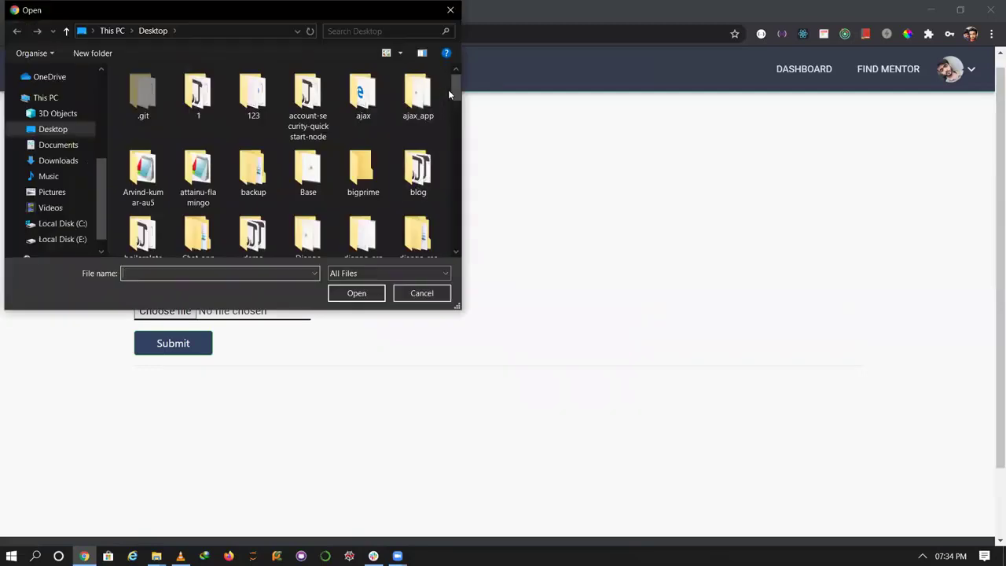
pyautogui.moveTo(451, 90); pyautogui.dragTo(455, 229)
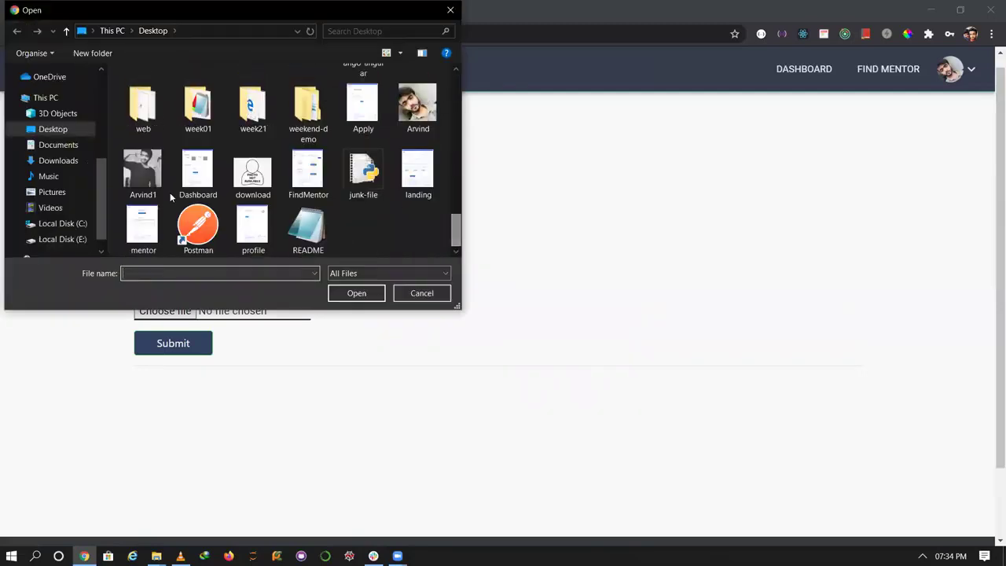
pyautogui.doubleClick(138, 181)
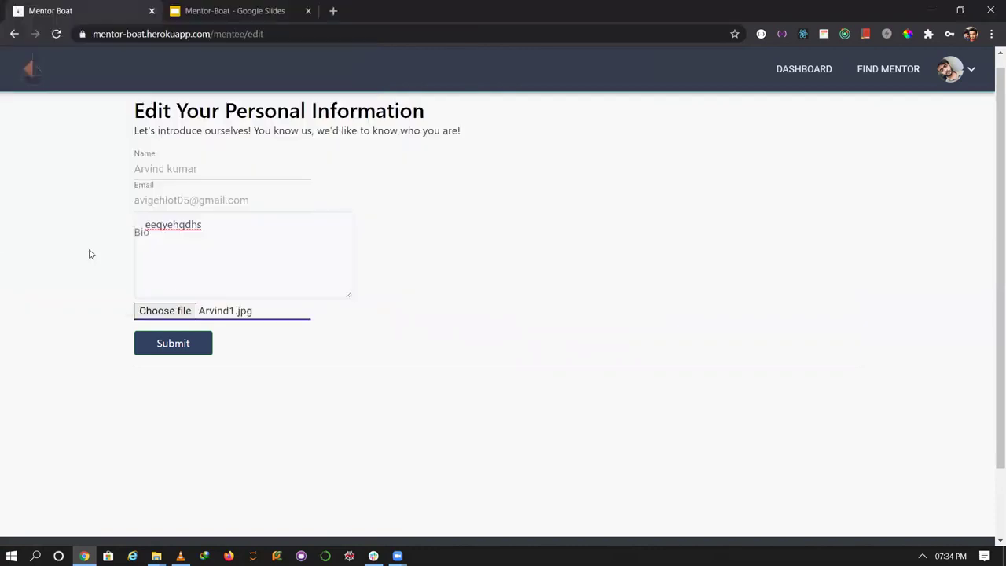
pyautogui.click(189, 344)
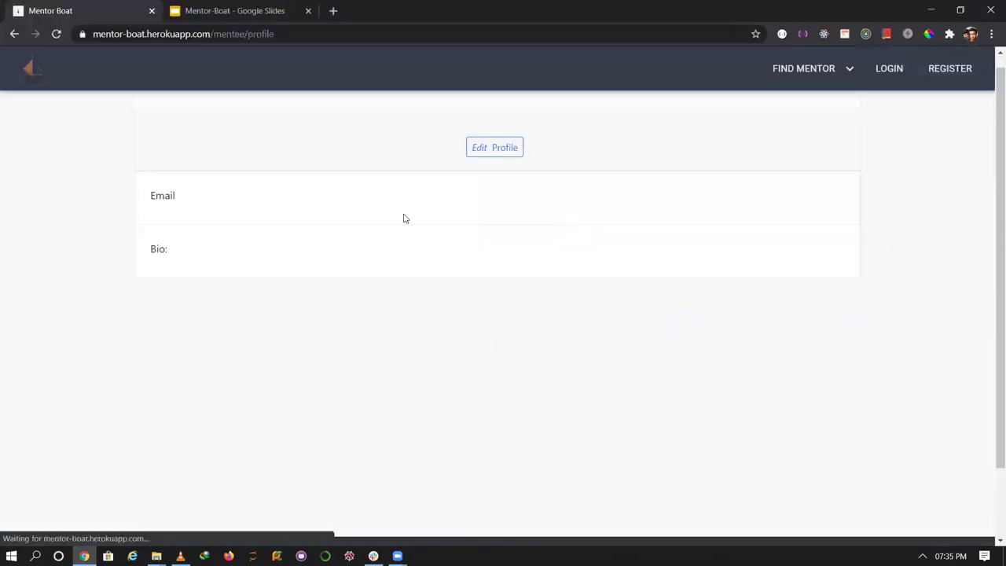
# Re-upload the Arvind1 photo in Edit Profile and submit, restoring bio 'eeqyehgdhs' and email.
pyautogui.click(493, 209)
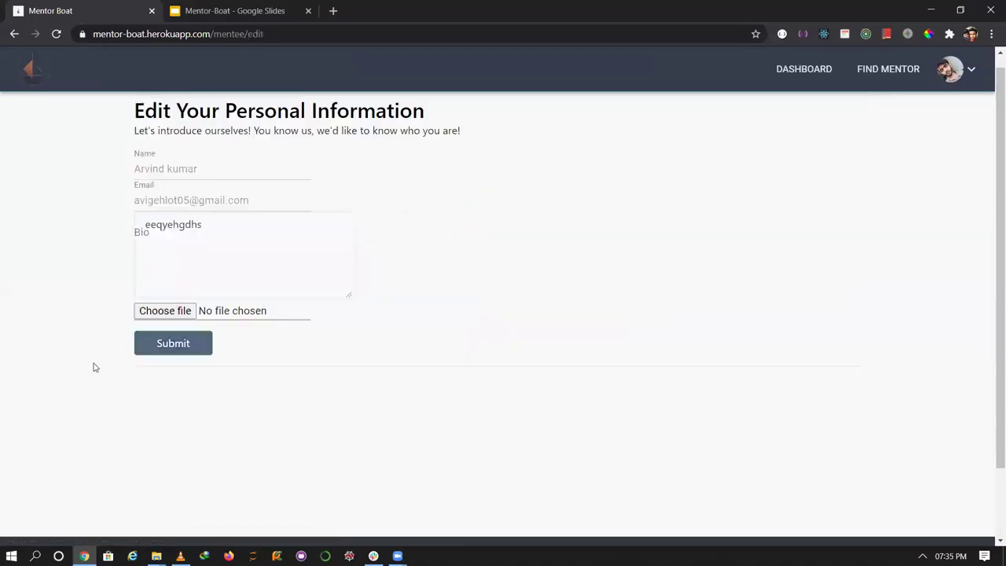
pyautogui.click(189, 312)
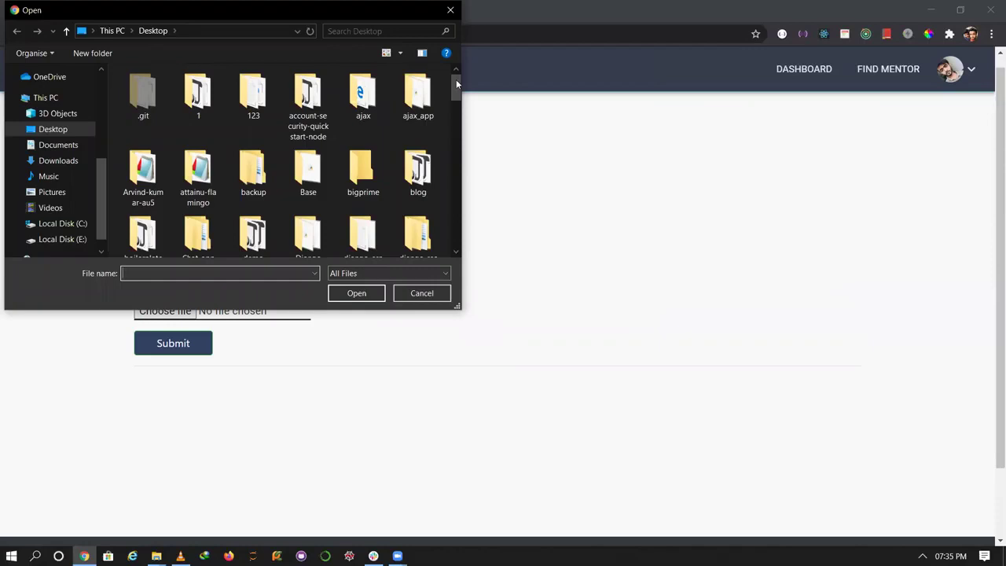
pyautogui.moveTo(456, 80); pyautogui.dragTo(474, 225)
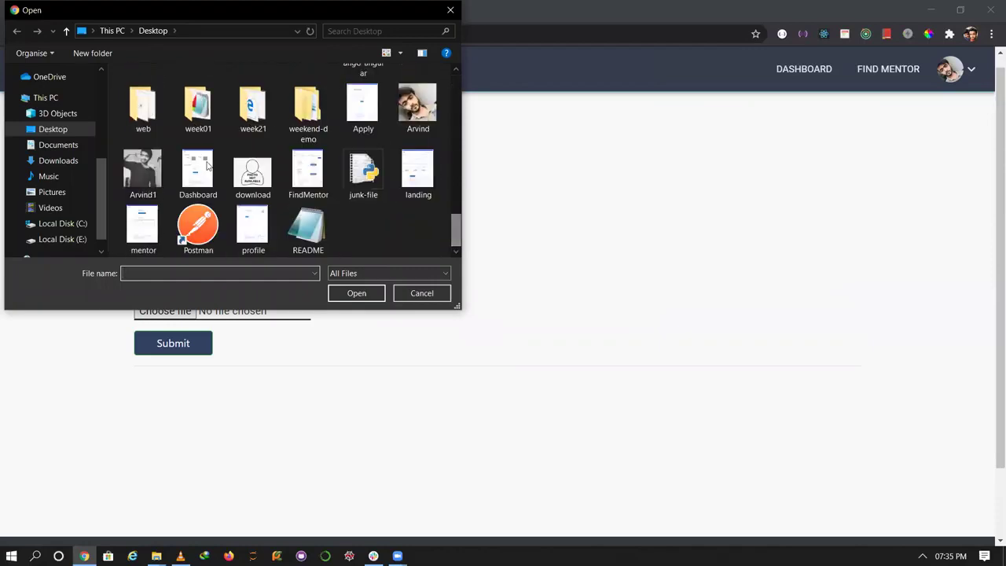
pyautogui.doubleClick(161, 175)
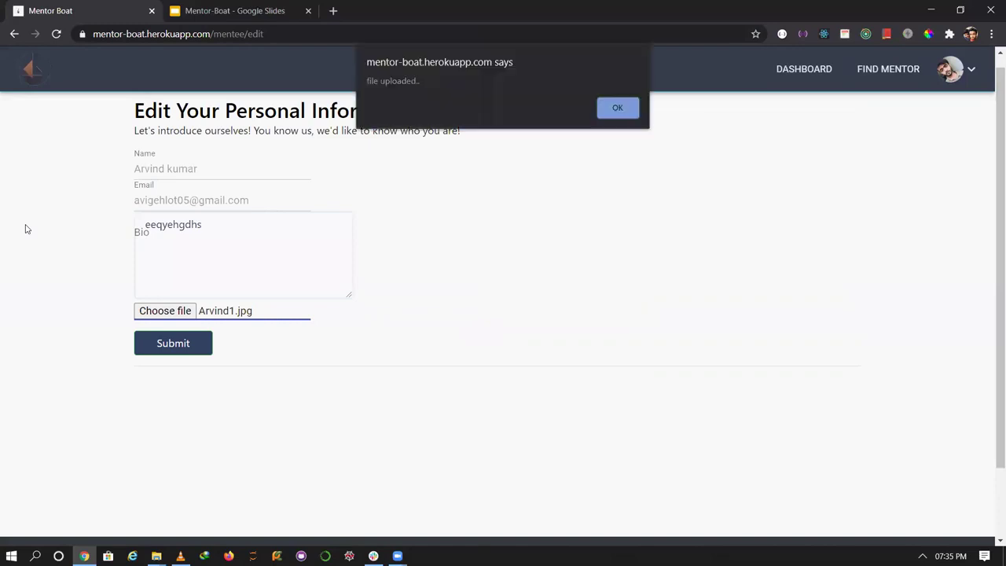
pyautogui.click(618, 109)
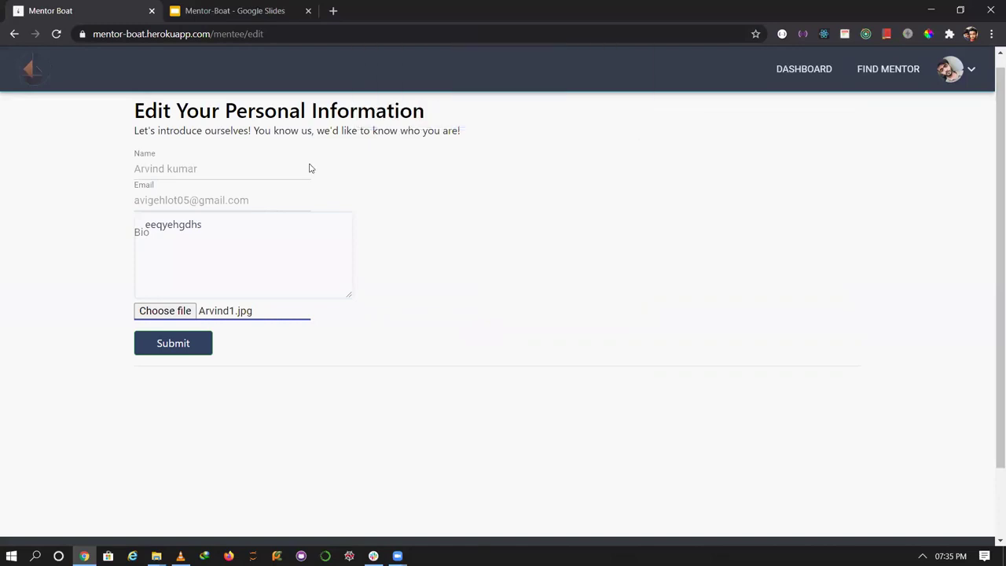
pyautogui.click(173, 344)
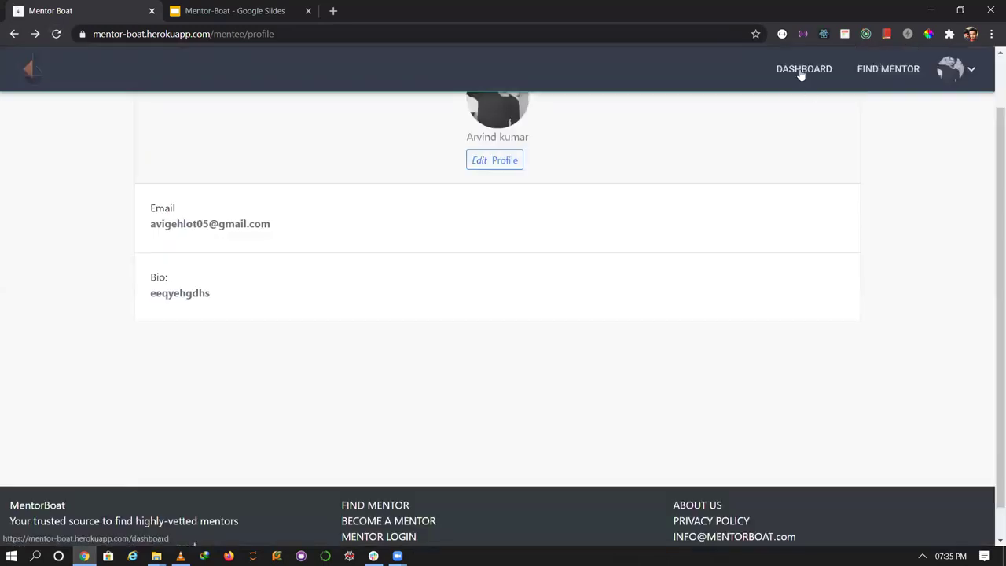
# Check the accepted and pending applications on DASHBOARD, then log out of the mentee account.
pyautogui.click(800, 70)
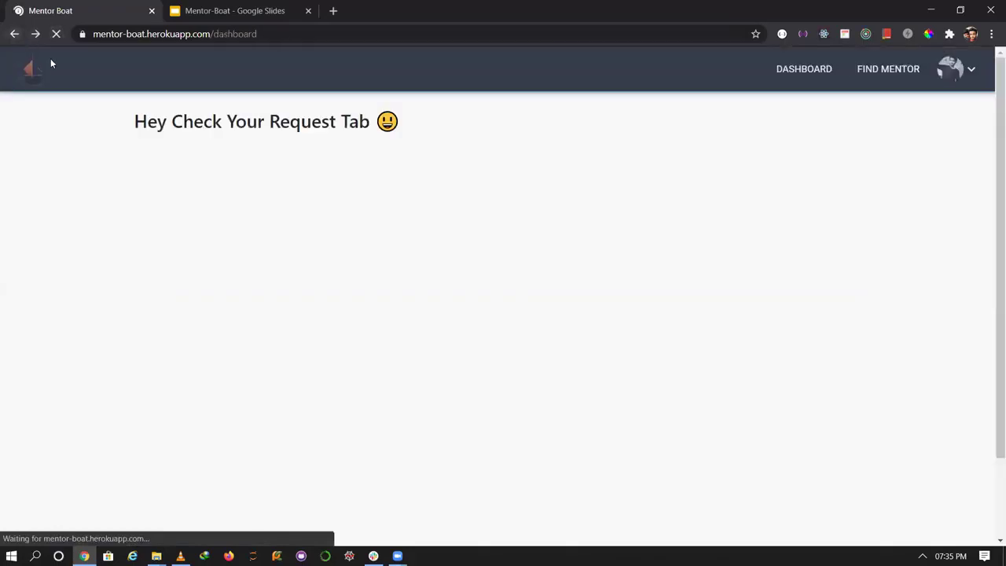
pyautogui.click(964, 78)
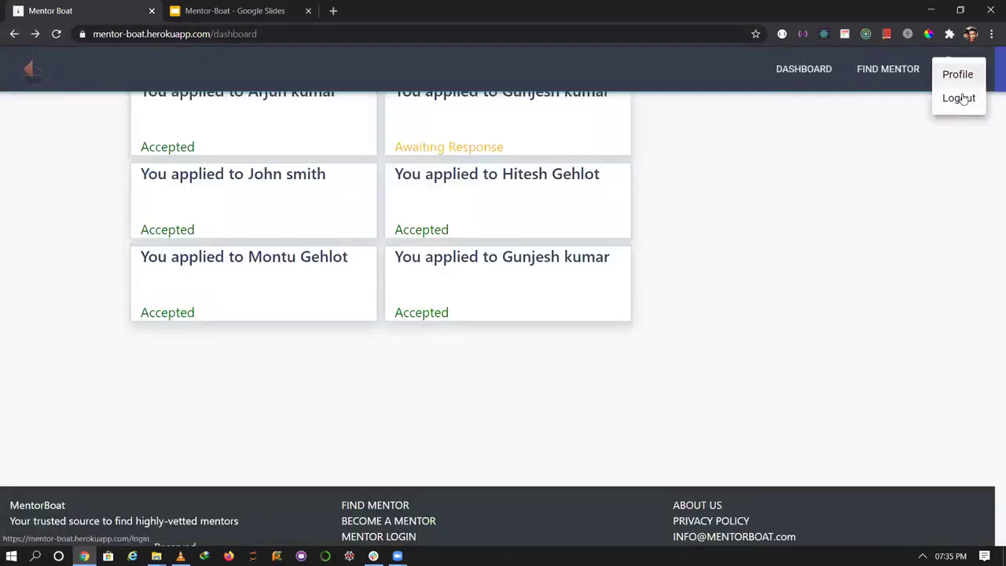
pyautogui.click(959, 97)
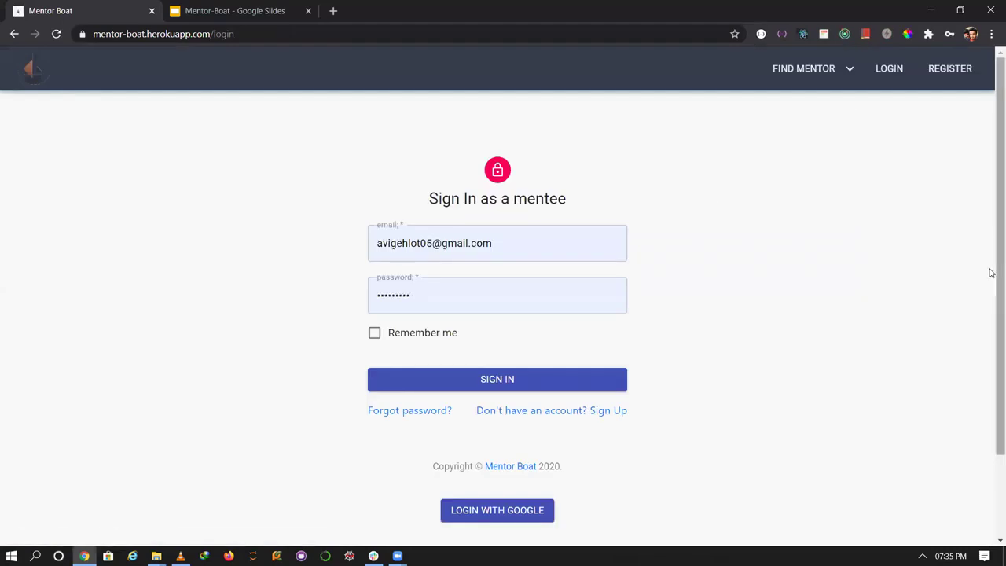
# Visit the Become a mentor page from the home page and return home.
pyautogui.click(44, 75)
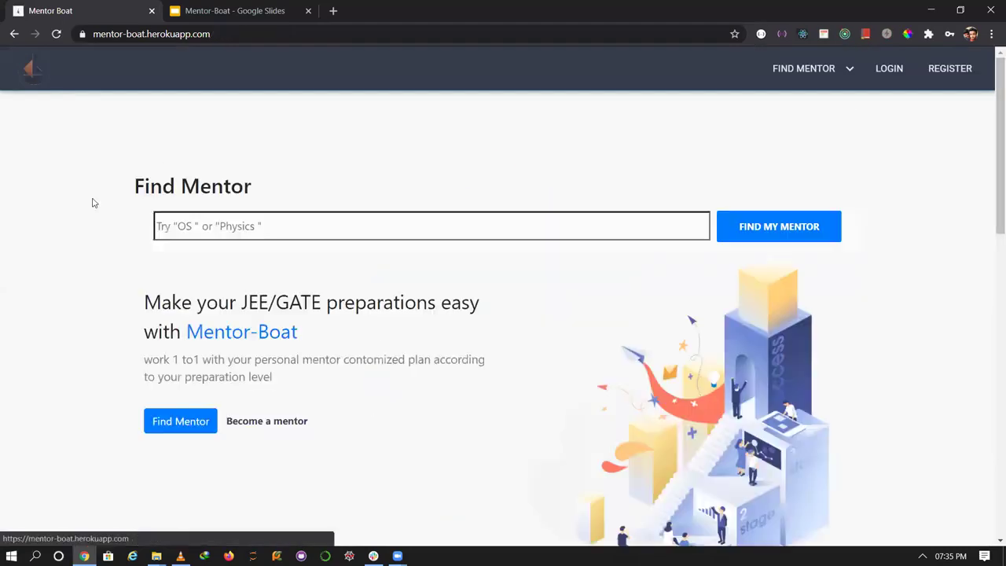
pyautogui.moveTo(991, 207); pyautogui.dragTo(991, 265)
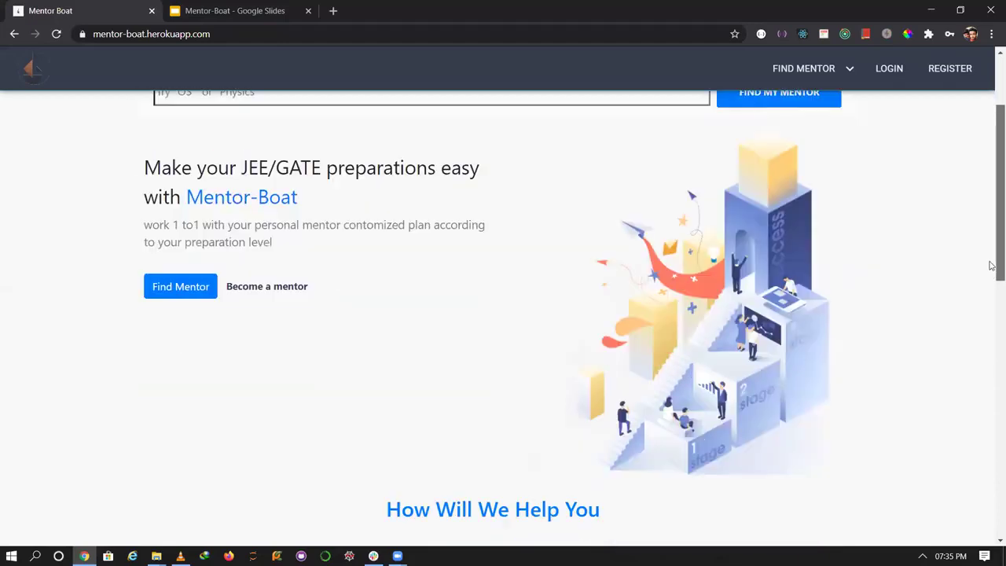
pyautogui.click(272, 284)
pyautogui.moveTo(991, 220); pyautogui.dragTo(990, 136)
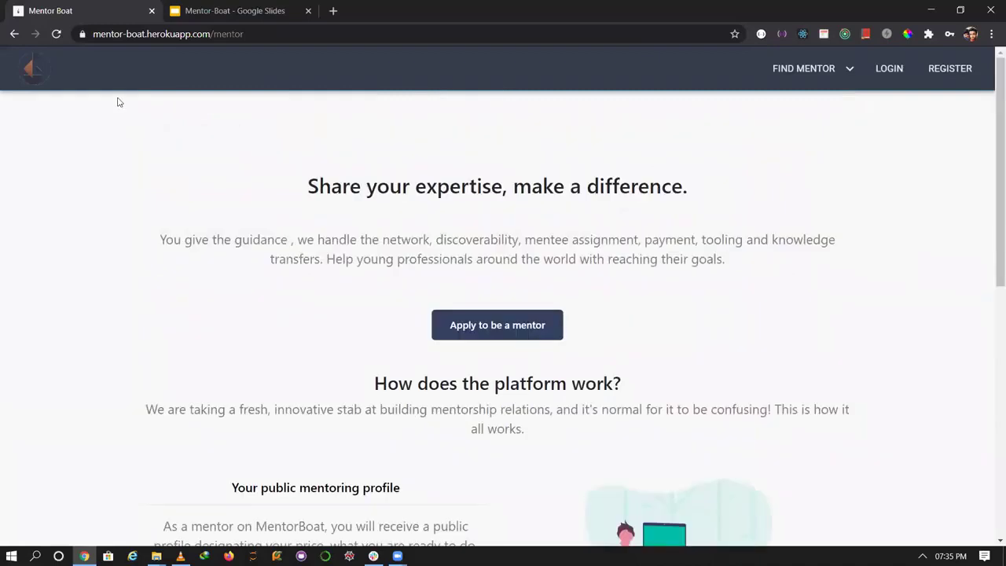
pyautogui.click(27, 70)
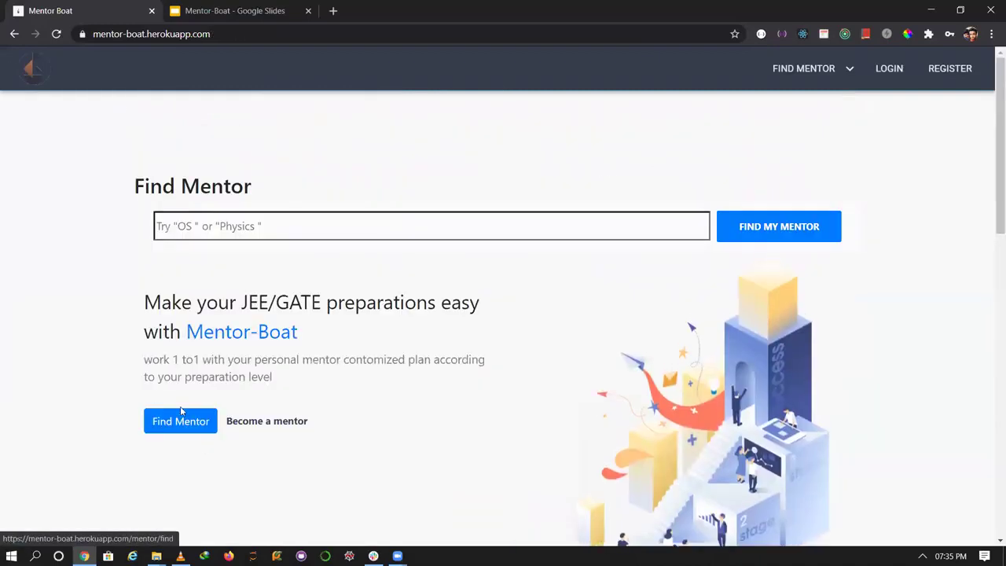
# Open Find Mentor and page through the mentor listing's pages 2, 3 and 4.
pyautogui.click(189, 428)
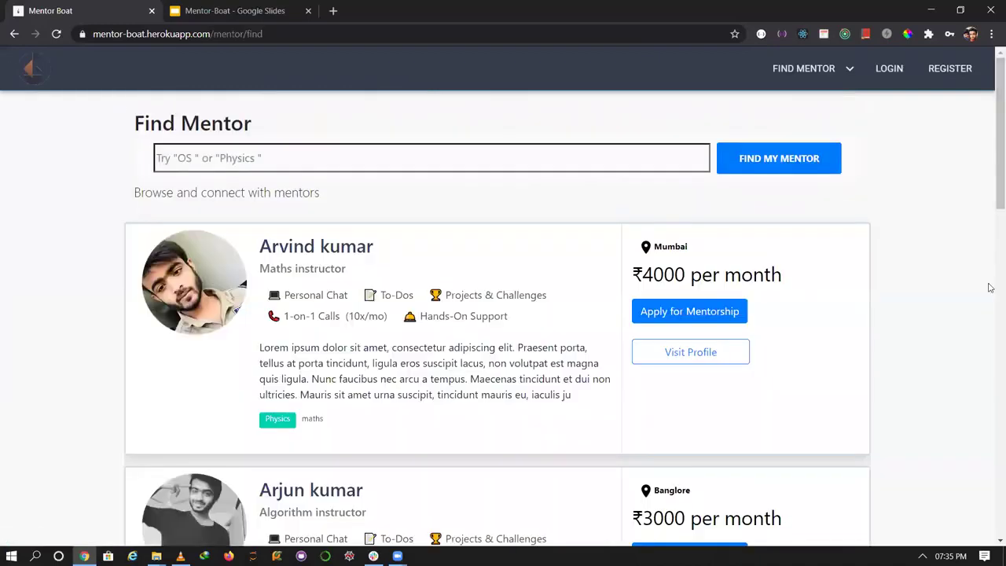
pyautogui.moveTo(990, 188); pyautogui.dragTo(992, 525)
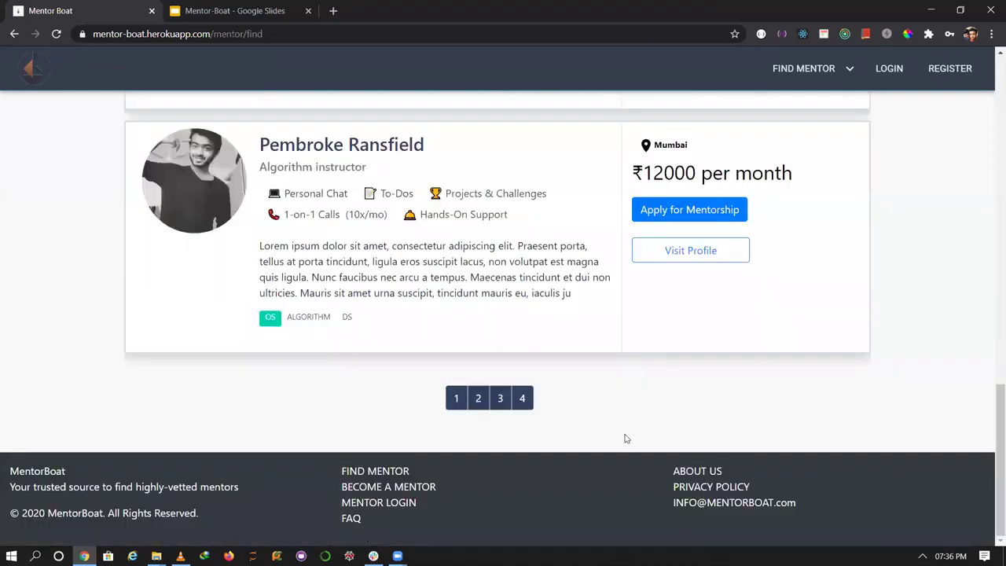
pyautogui.click(478, 398)
pyautogui.click(493, 400)
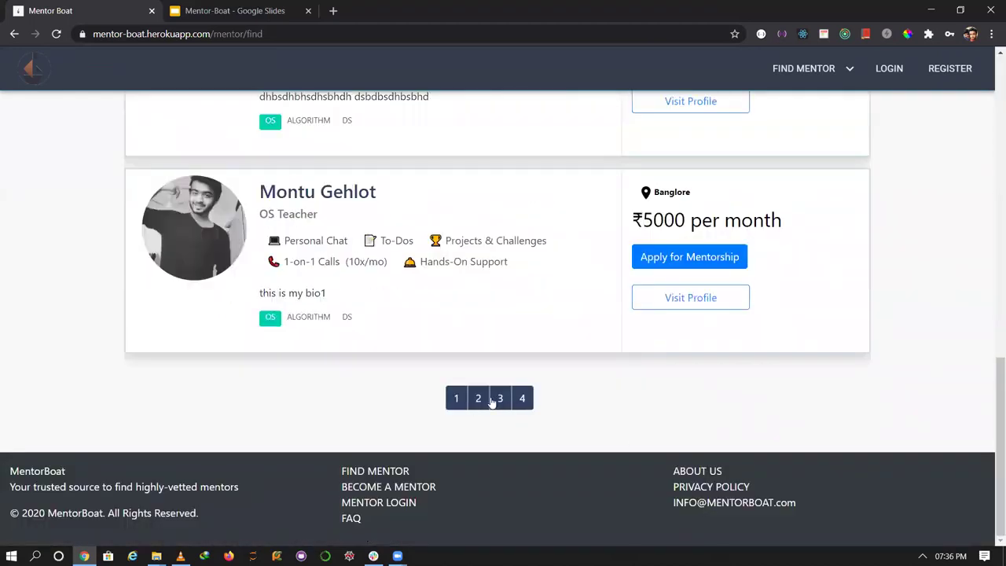
pyautogui.click(519, 398)
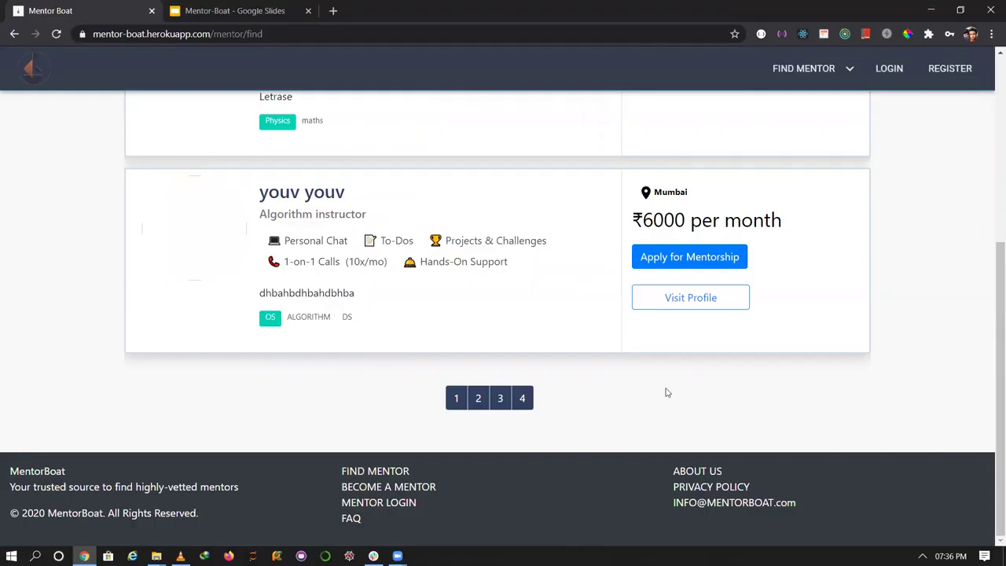
pyautogui.moveTo(992, 321); pyautogui.dragTo(990, 135)
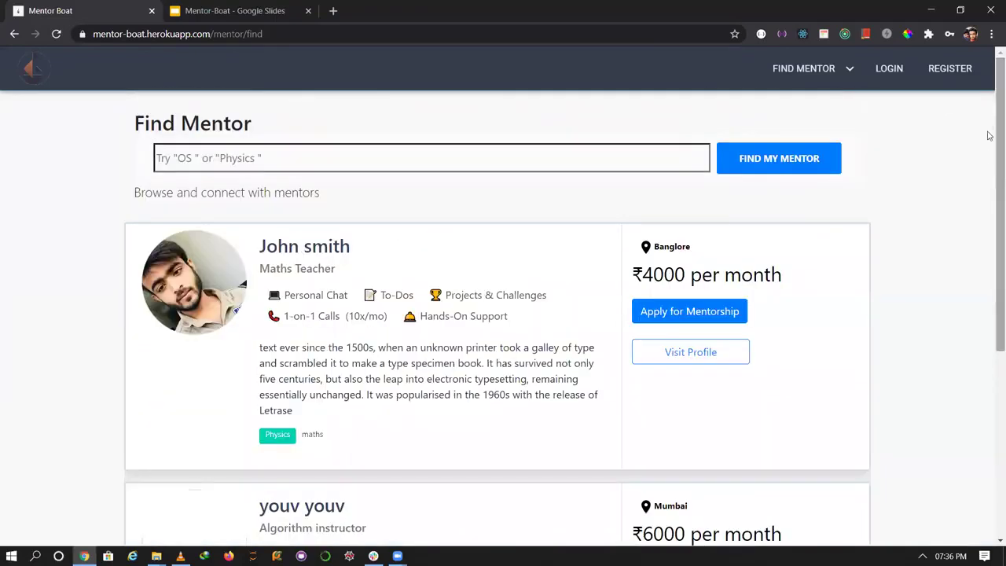
# Show JEE MENTOR results and highlight the Maths Instructor(JEE) and Physics(JEE) entries.
pyautogui.click(832, 83)
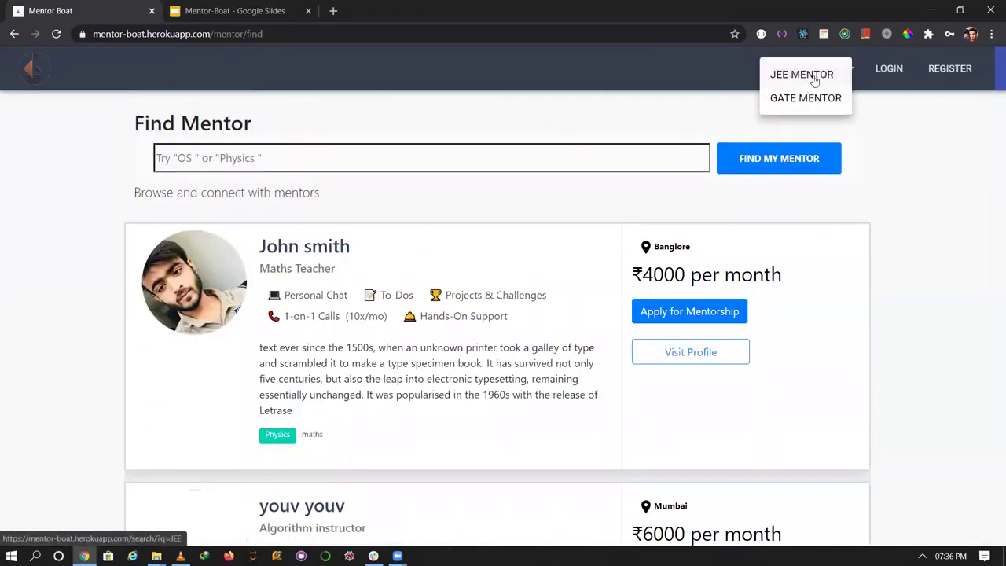
pyautogui.click(804, 76)
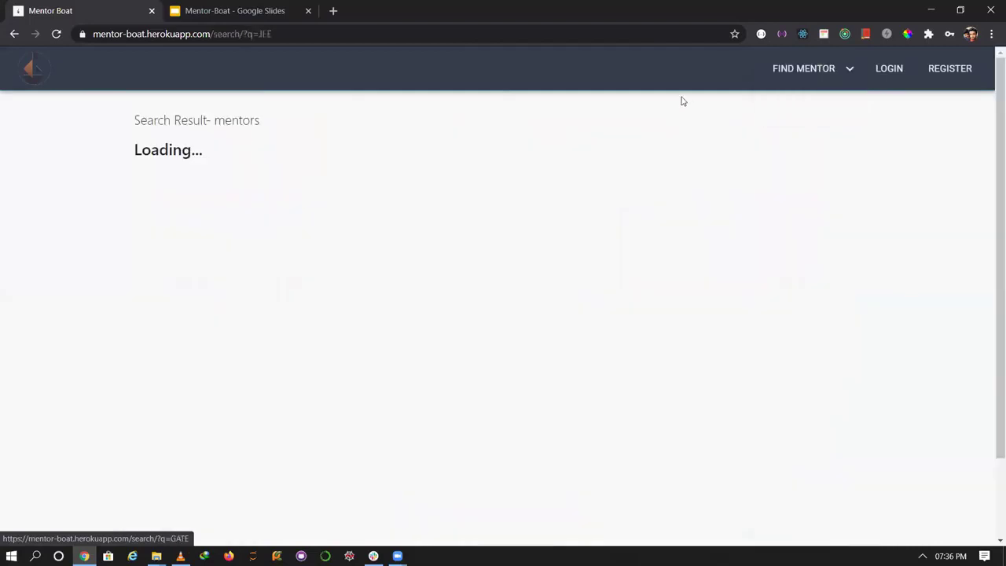
pyautogui.tripleClick(253, 195)
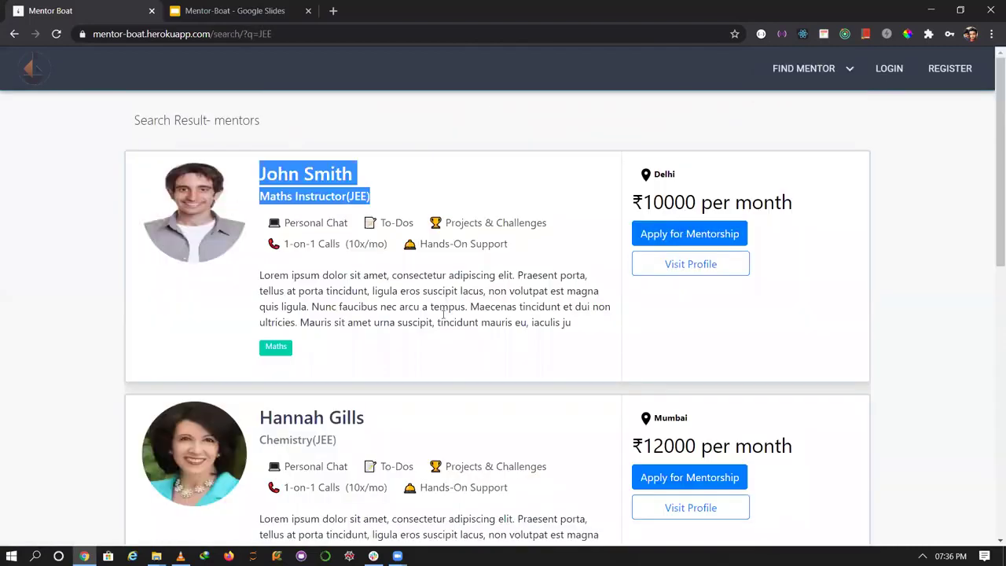
pyautogui.scroll(-5, 991, 279)
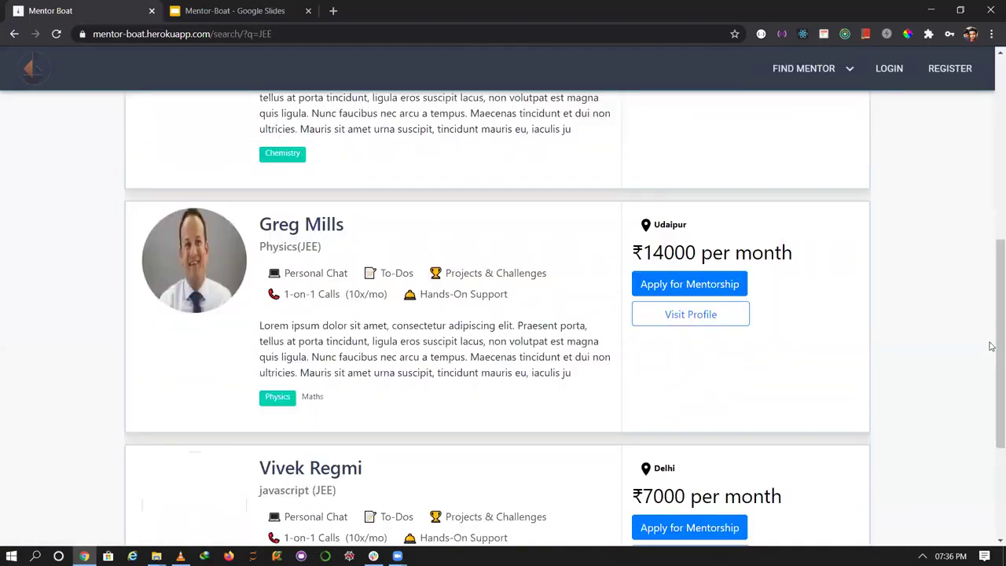
pyautogui.doubleClick(317, 246)
pyautogui.scroll(5, 991, 335)
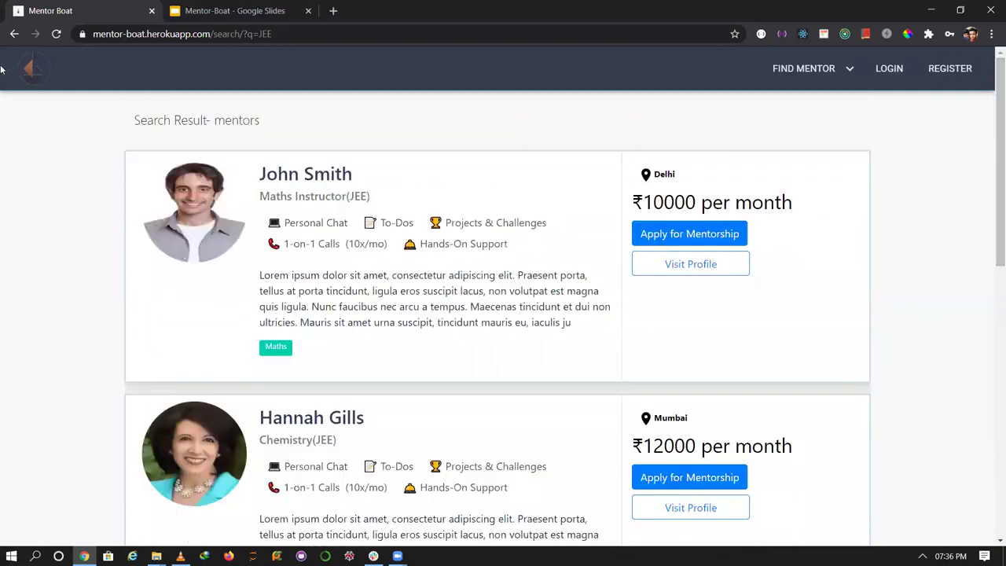
# From the home page, list the GATE mentors and scroll through their ₹3000–₹9000 listings.
pyautogui.click(37, 73)
pyautogui.moveTo(831, 83)
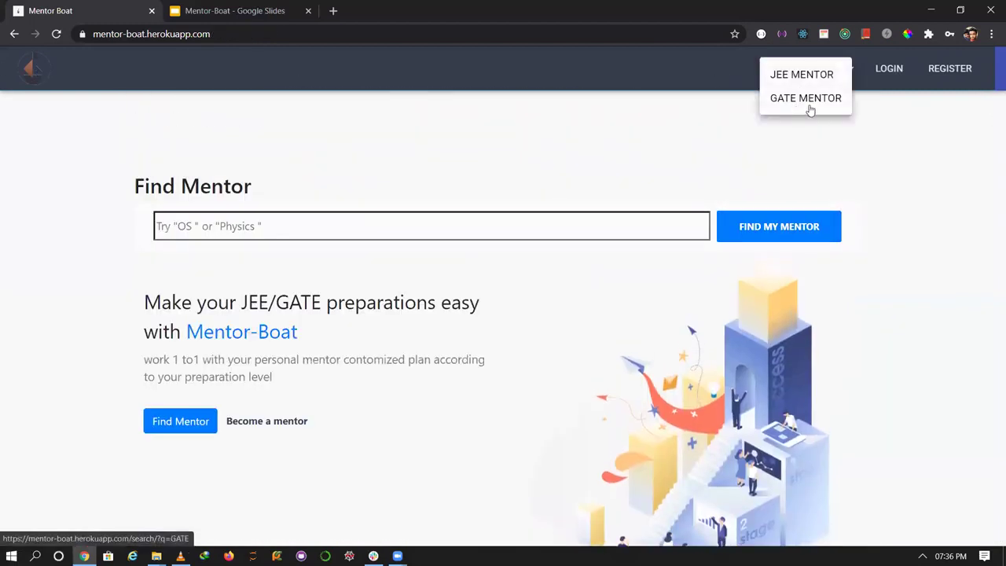
pyautogui.click(812, 106)
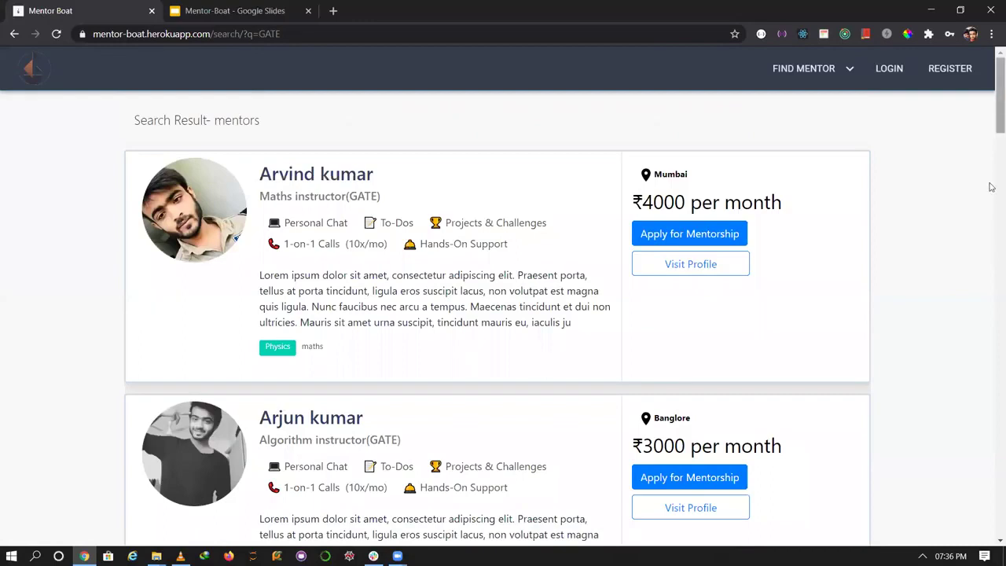
pyautogui.scroll(-9, 990, 197)
pyautogui.moveTo(992, 208); pyautogui.dragTo(993, 534)
pyautogui.moveTo(993, 497); pyautogui.dragTo(992, 84)
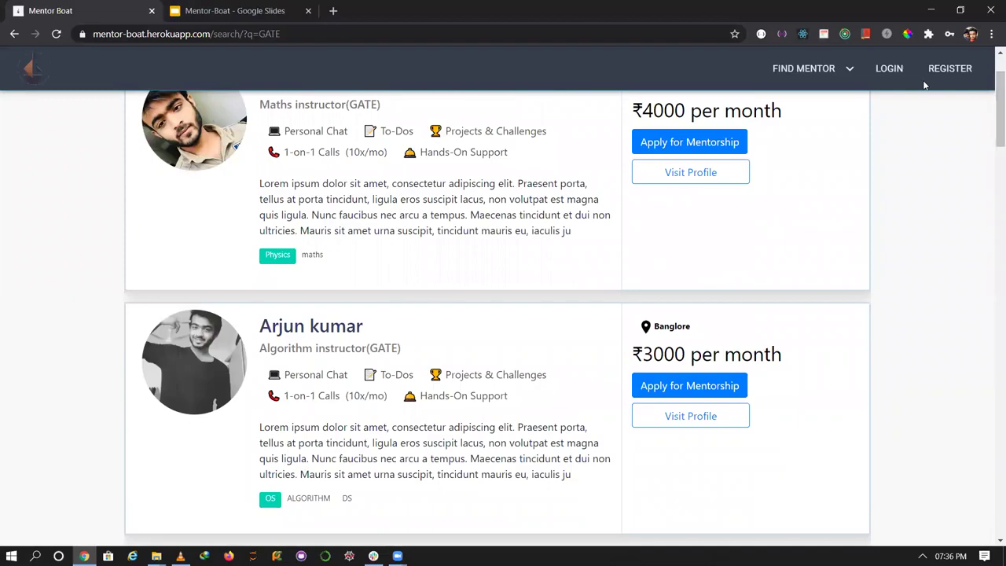